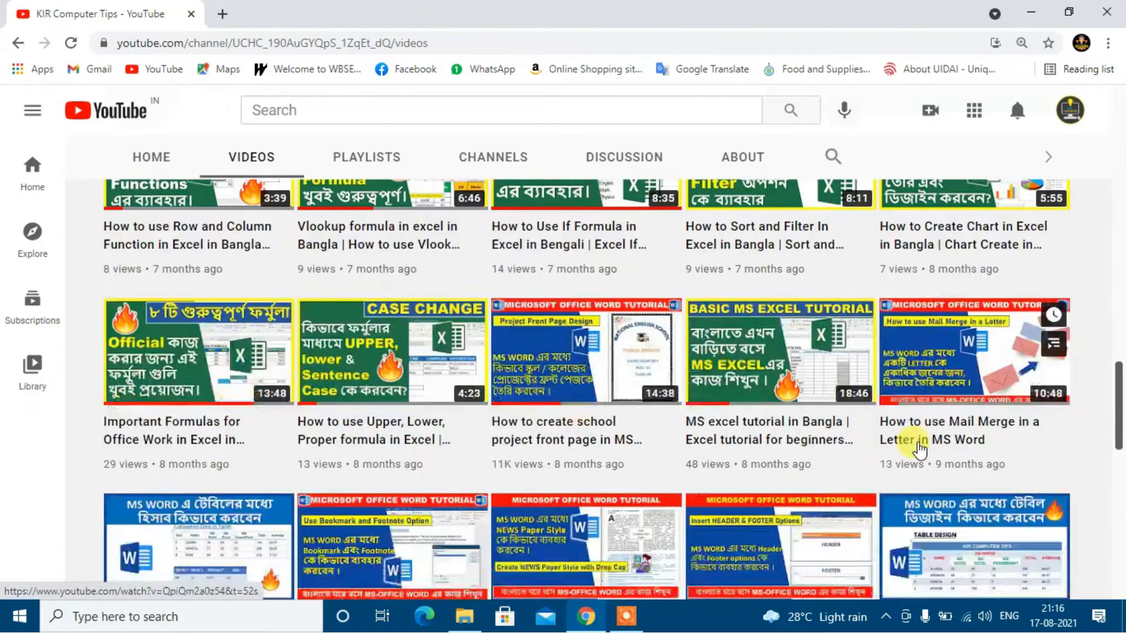
scroll(829, 447, up, 10)
click(383, 176)
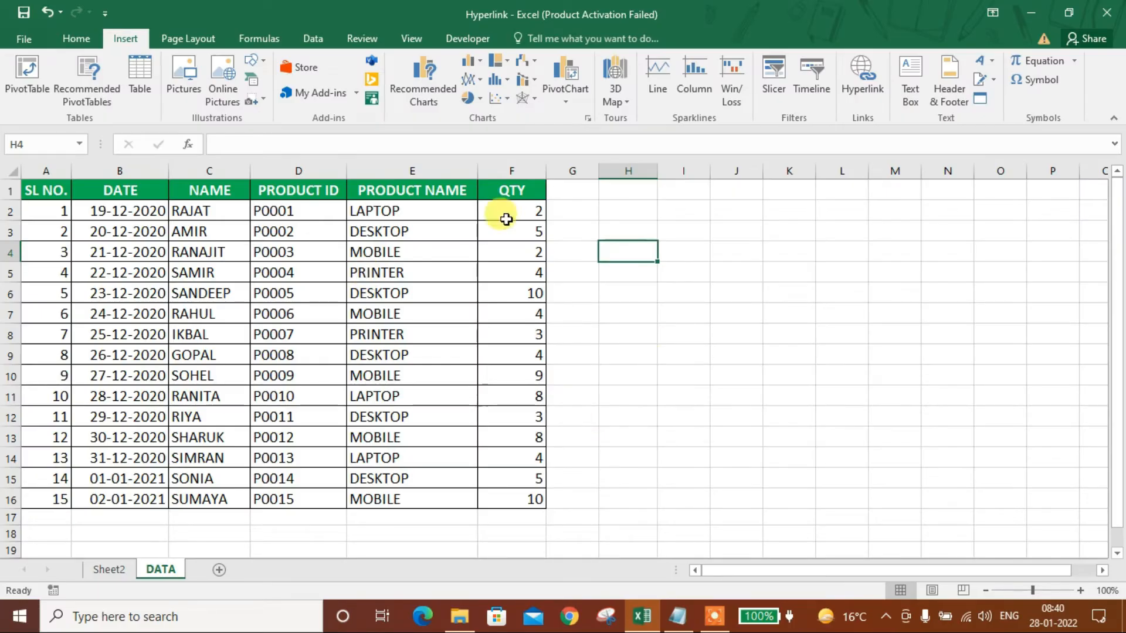
click(61, 31)
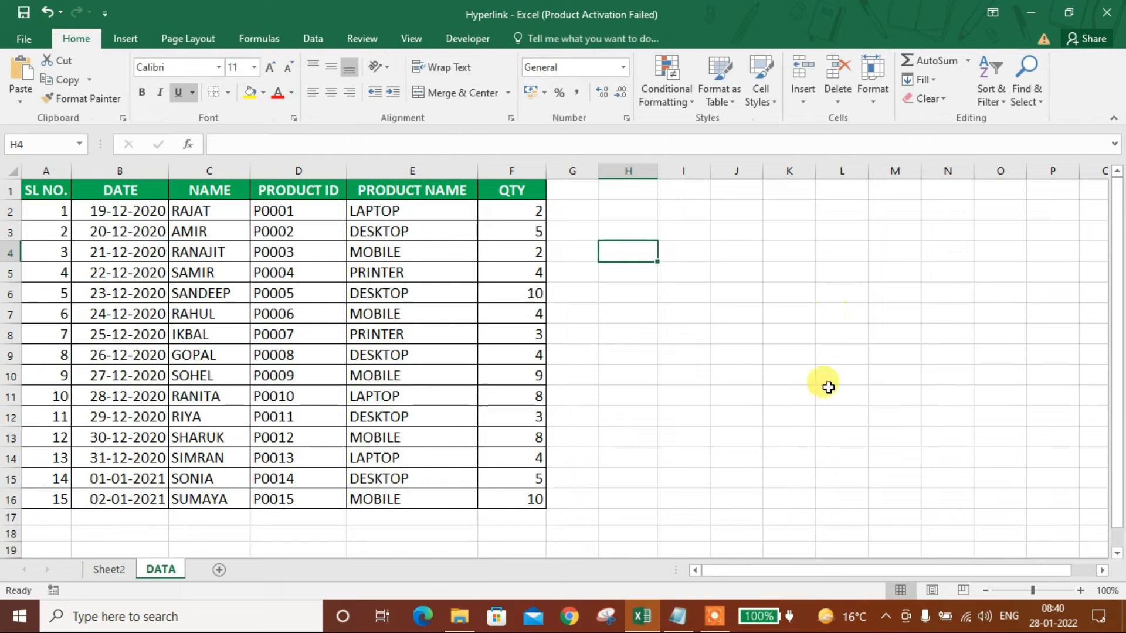
click(609, 231)
click(620, 253)
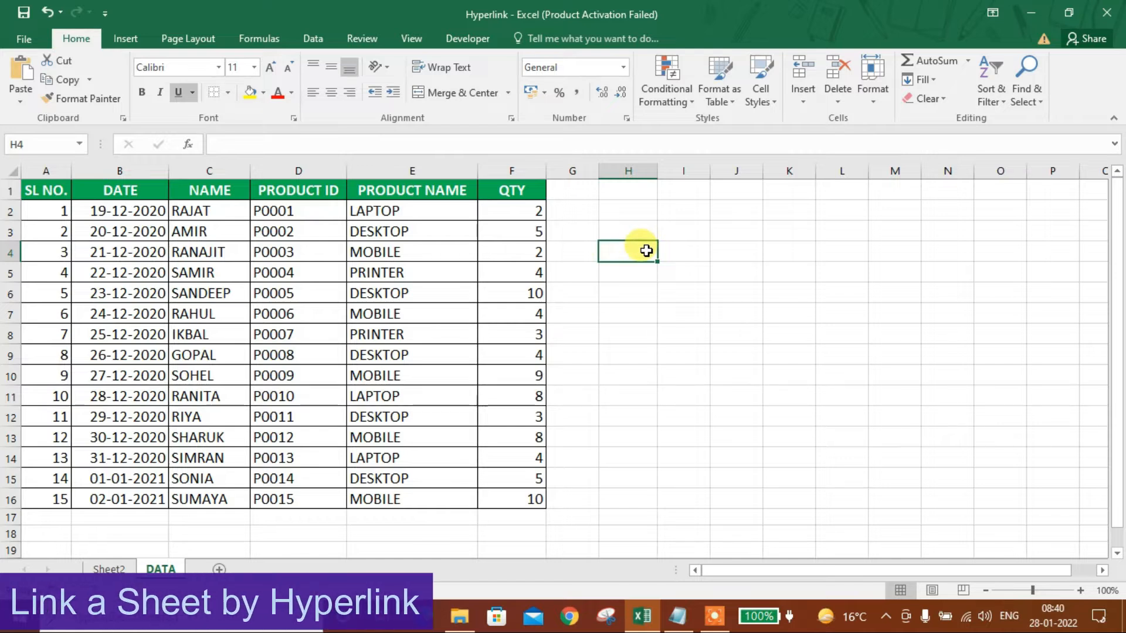
text(SH)
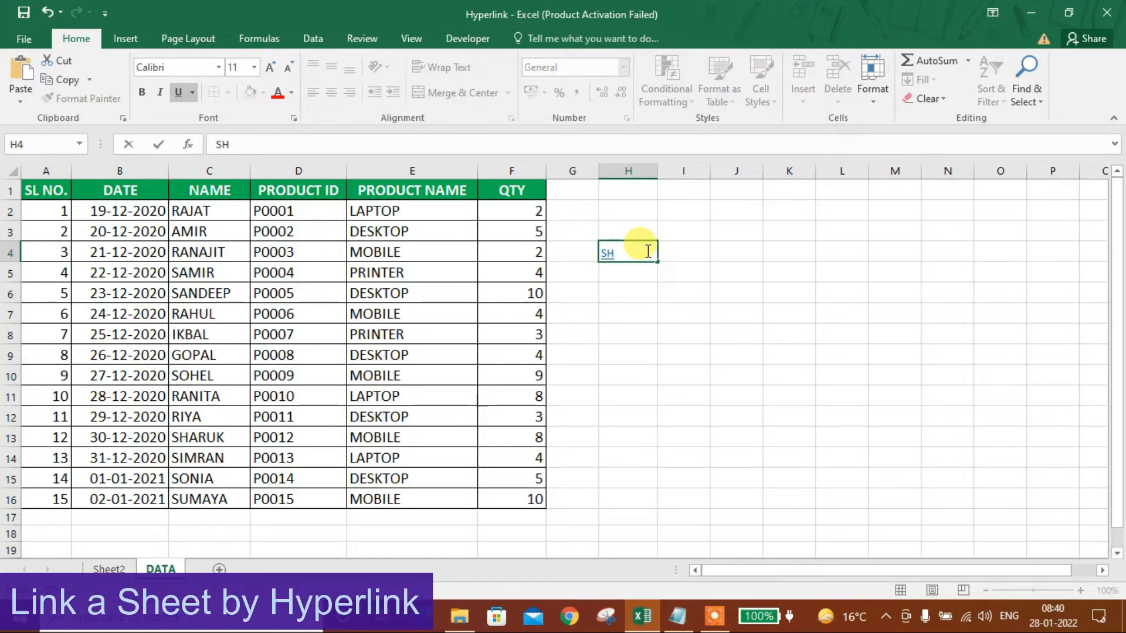
- Enter the label SHEET 2 in cell H5 of the DATA sheet and keep that cell selected
click(626, 267)
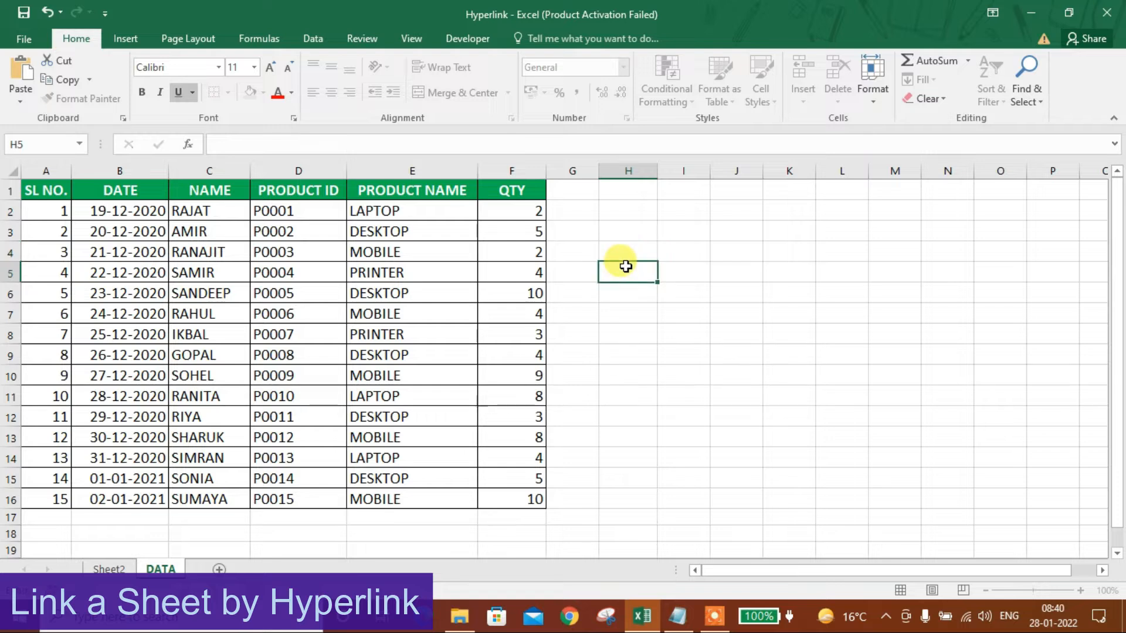
text(SHEET)
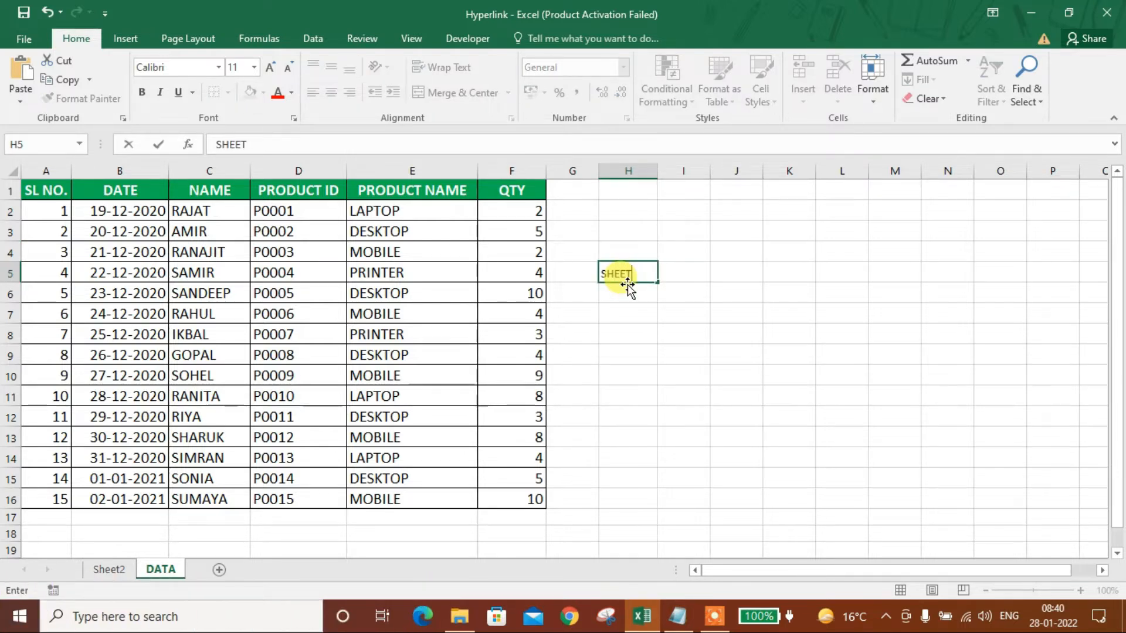
text( 2)
key(Return)
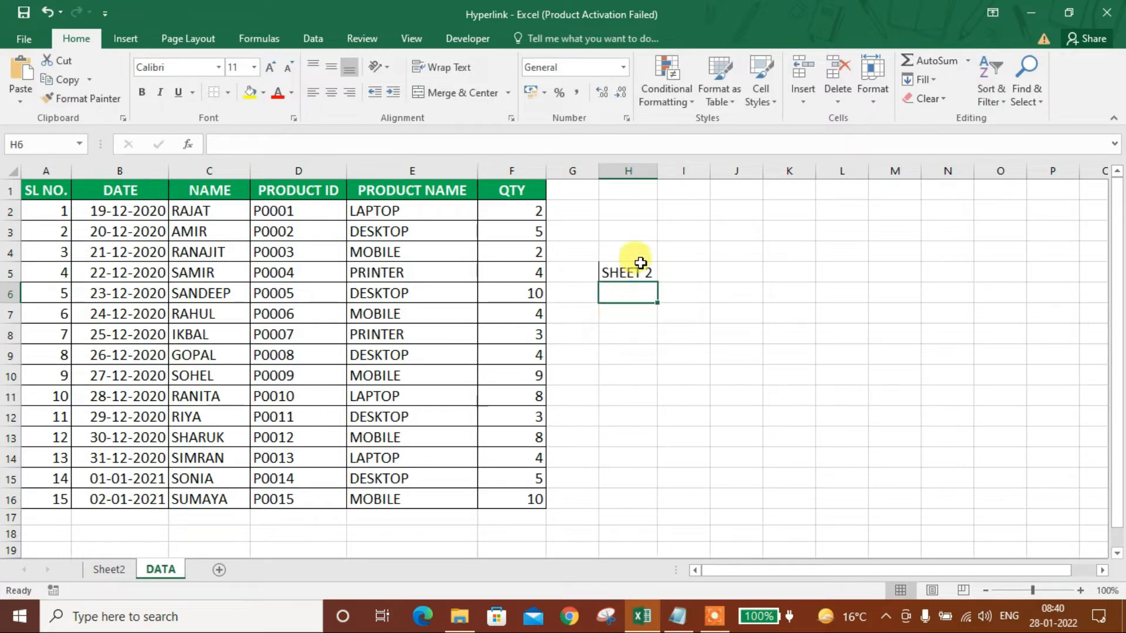
click(623, 274)
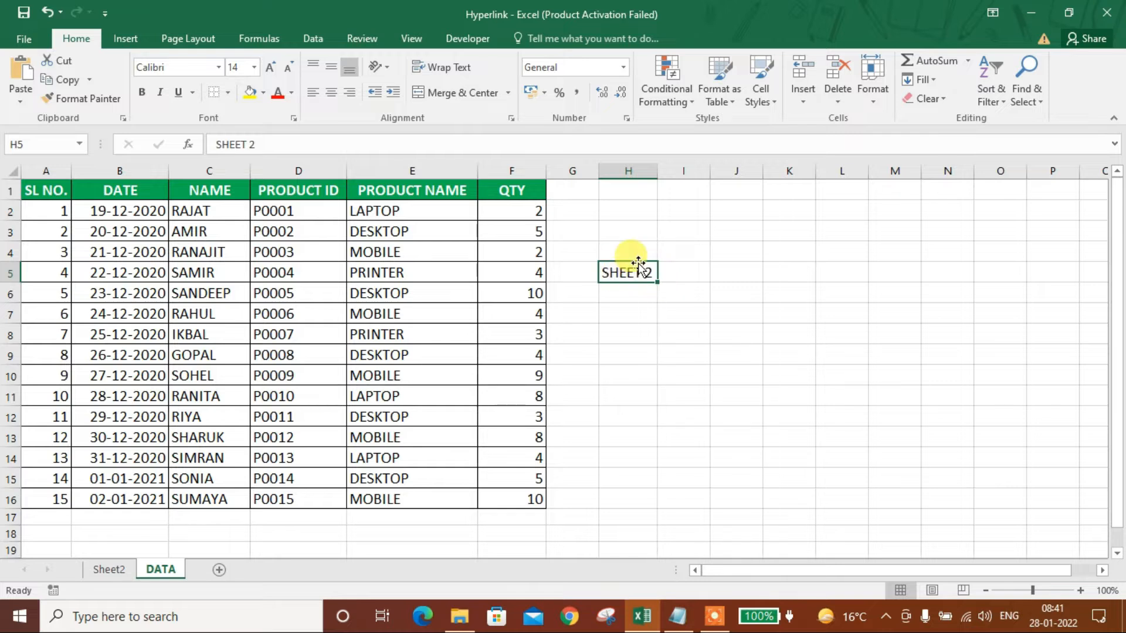
click(126, 39)
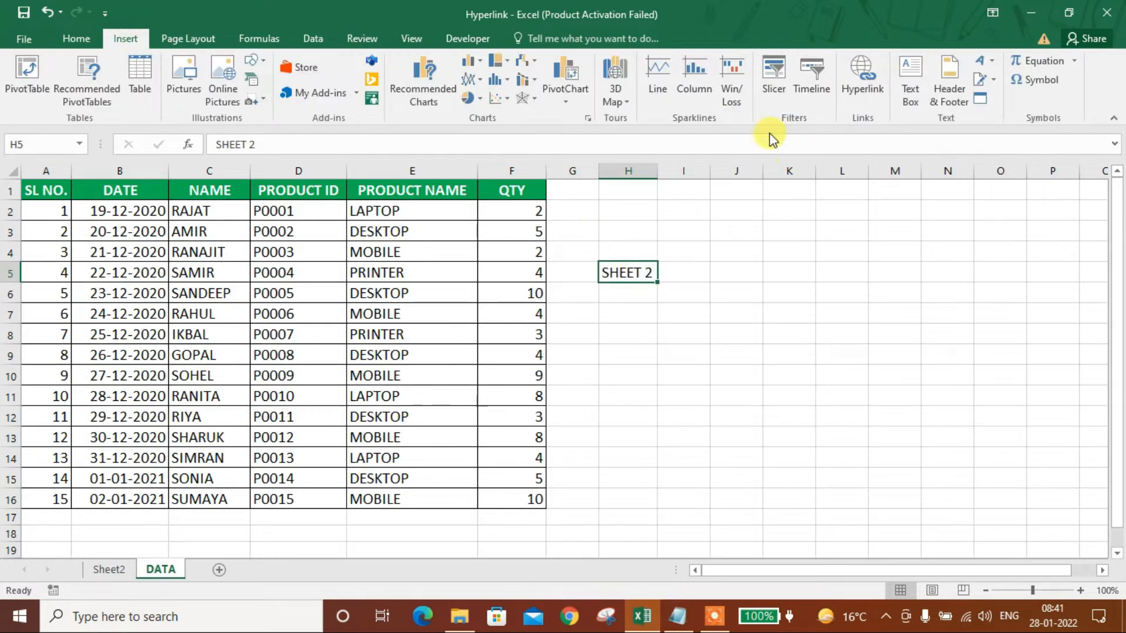
click(860, 78)
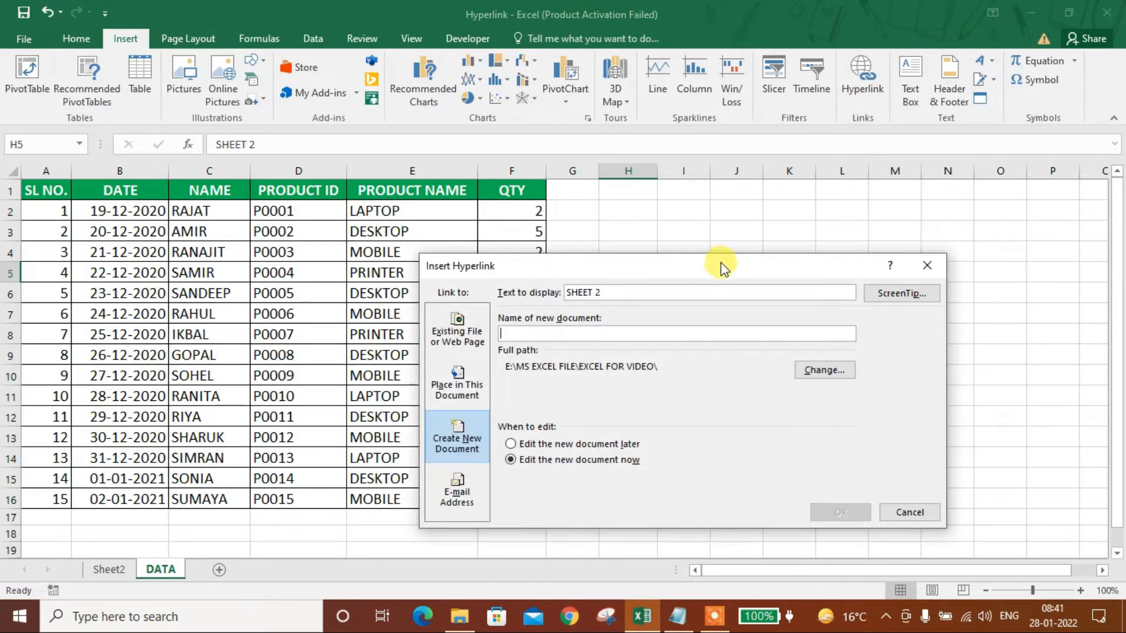
drag(724, 258, 635, 234)
click(837, 241)
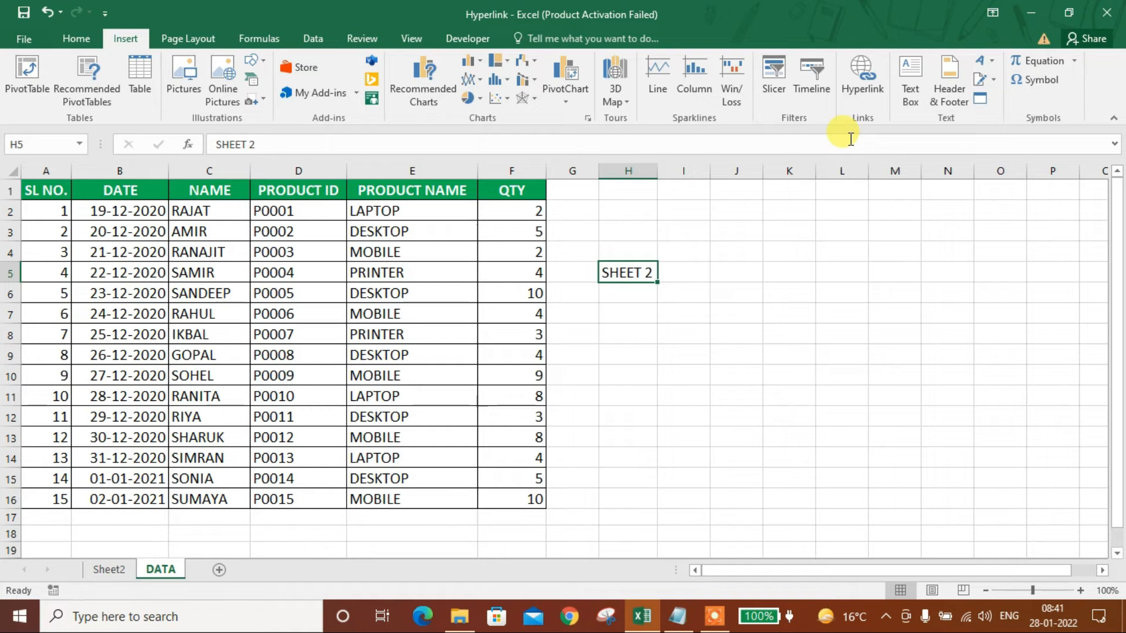
- Insert a hyperlink on the SHEET 2 label that leads to cell C4 of Sheet2 in this document
key(ctrl+k)
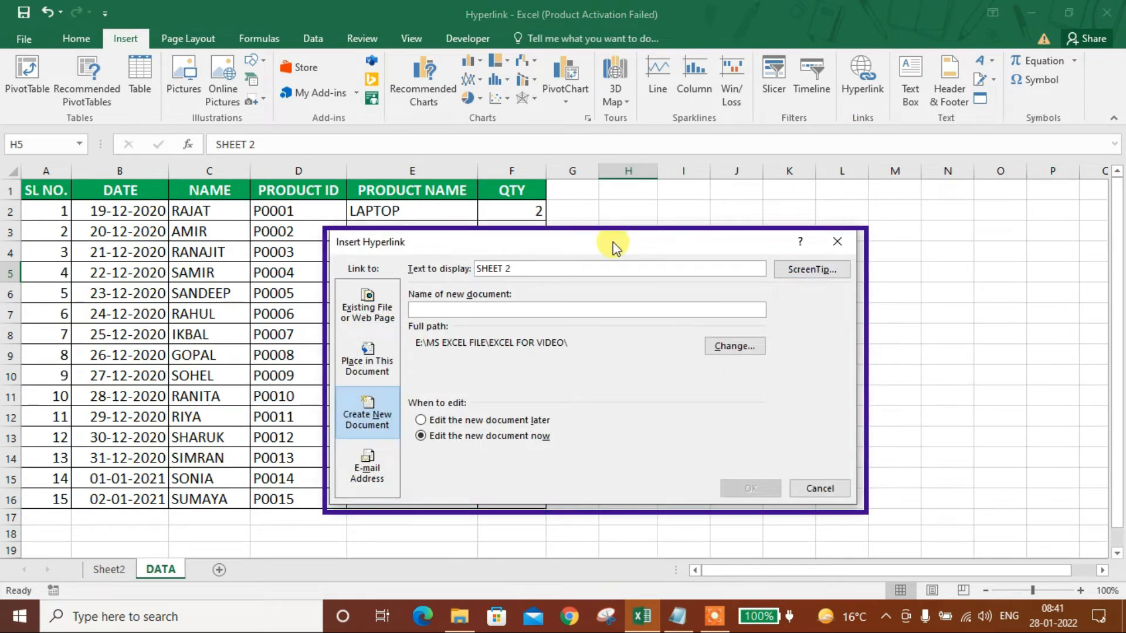
drag(641, 251, 658, 297)
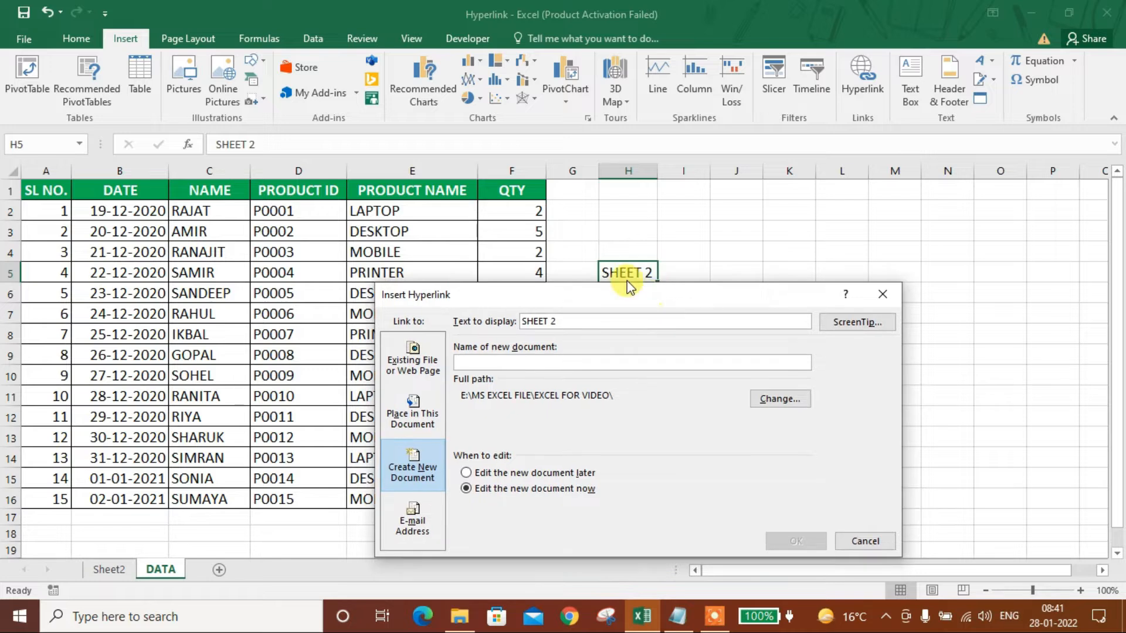
click(536, 361)
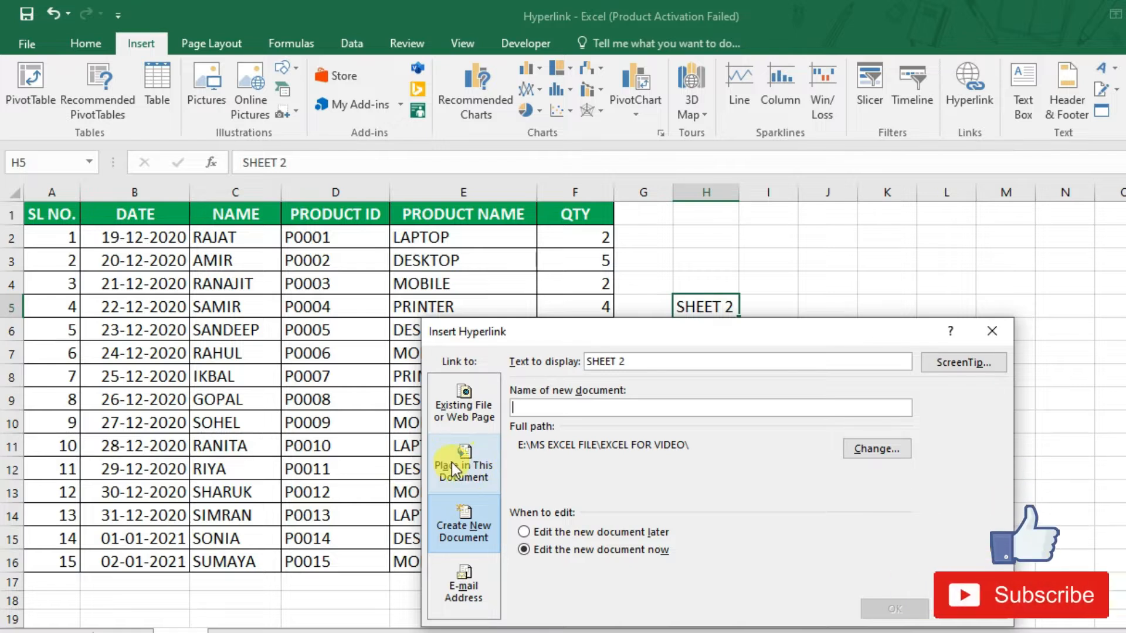
click(455, 463)
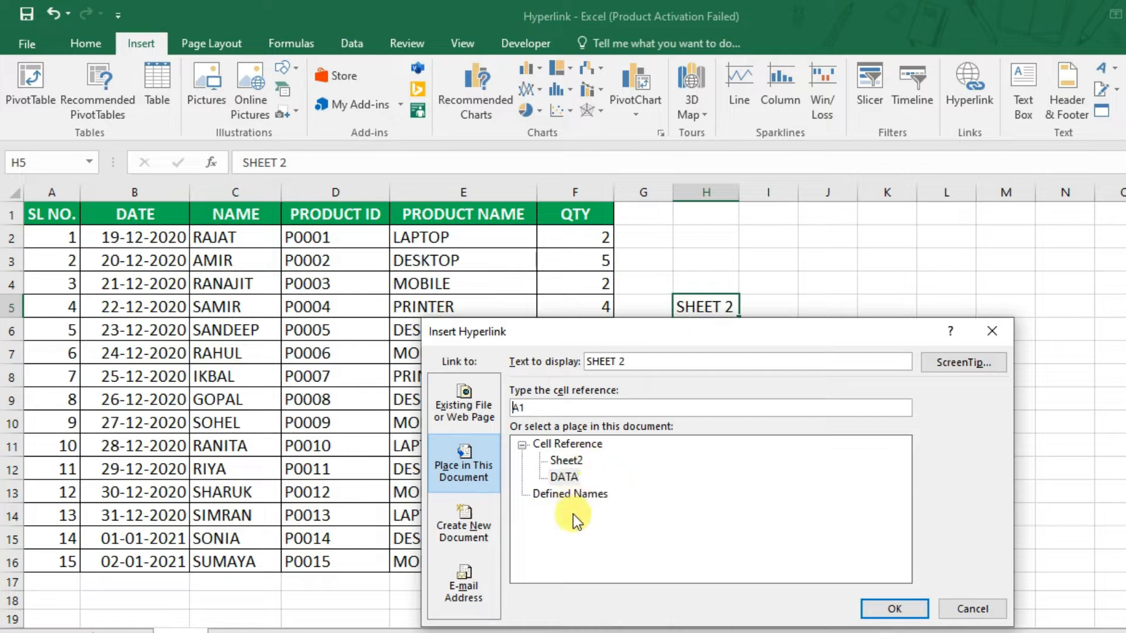
click(572, 461)
click(561, 409)
key(BackSpace)
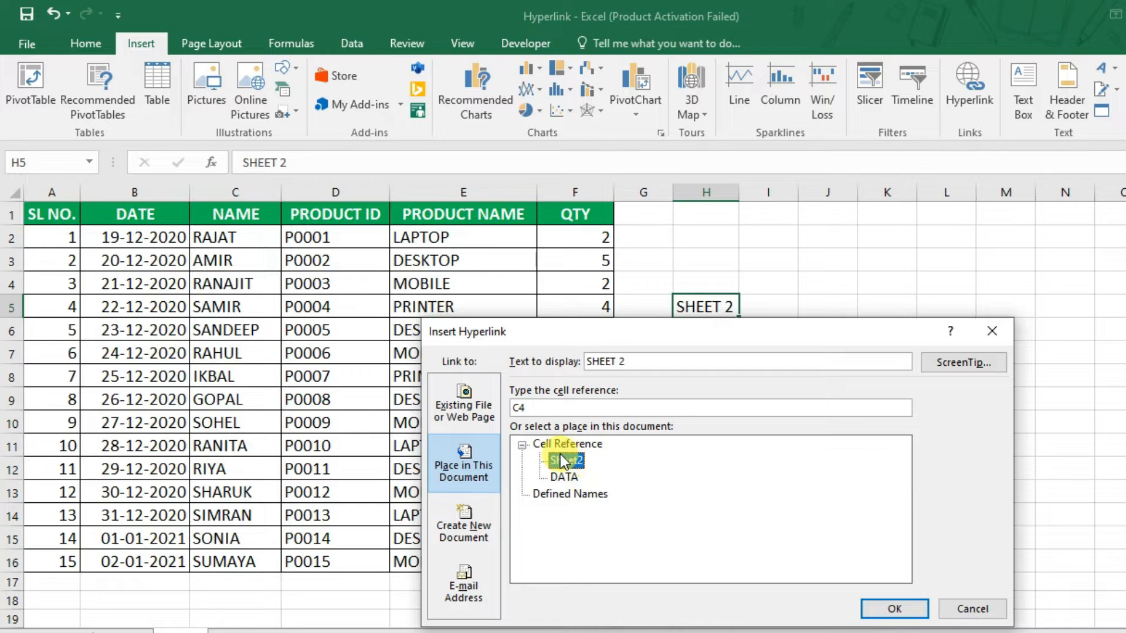
click(878, 603)
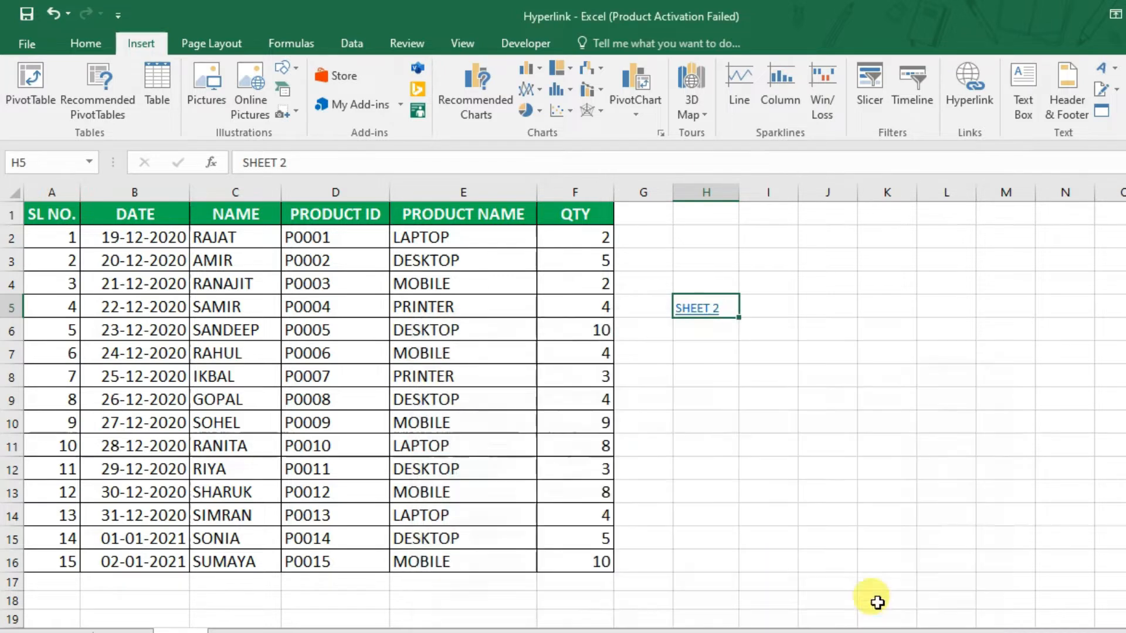
- Test the SHEET 2 hyperlink by following it, and return to the DATA sheet
click(686, 329)
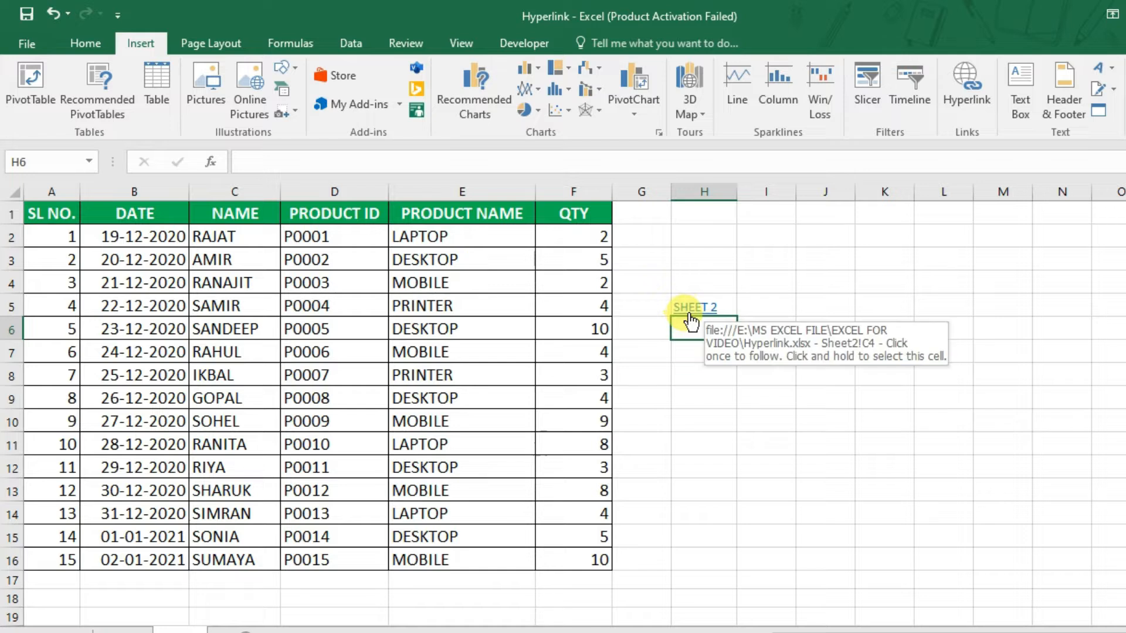
click(680, 308)
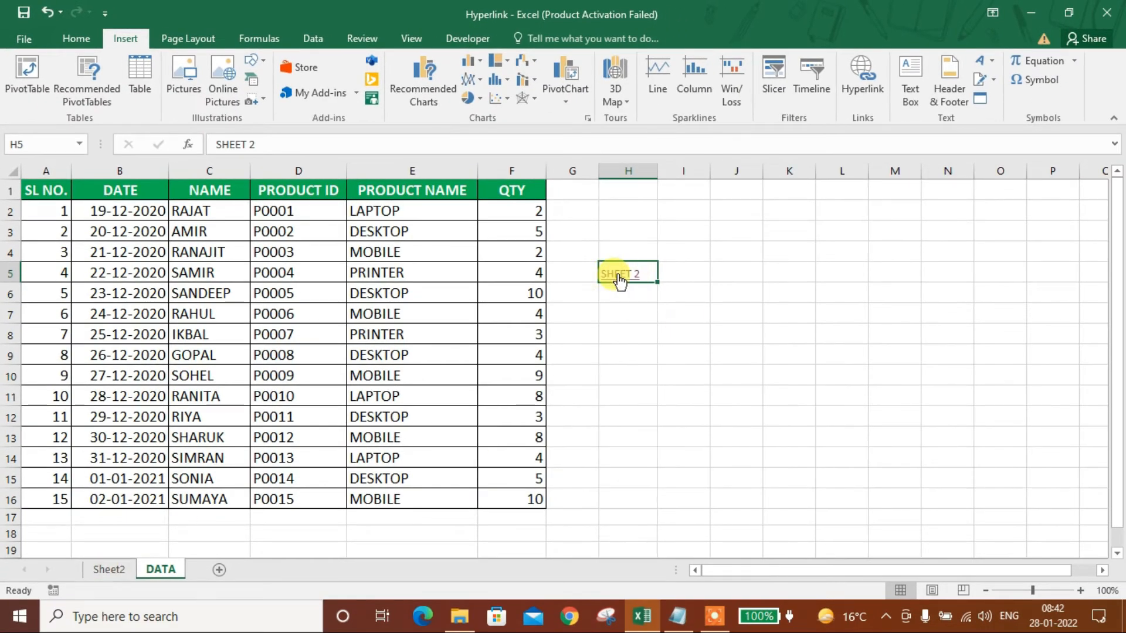
click(618, 278)
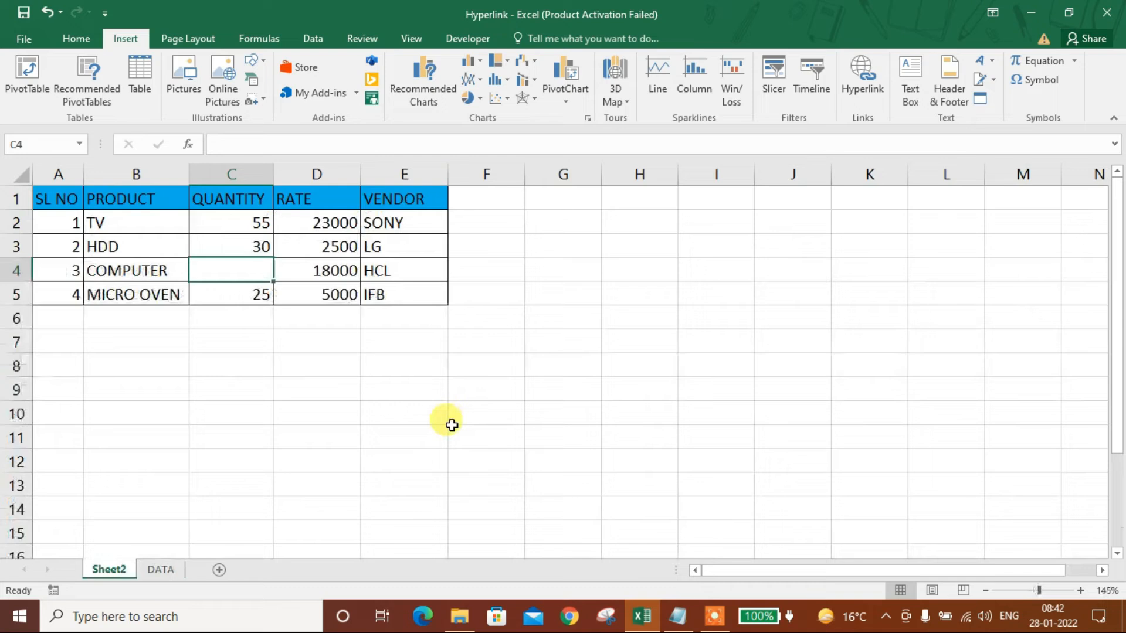
click(164, 572)
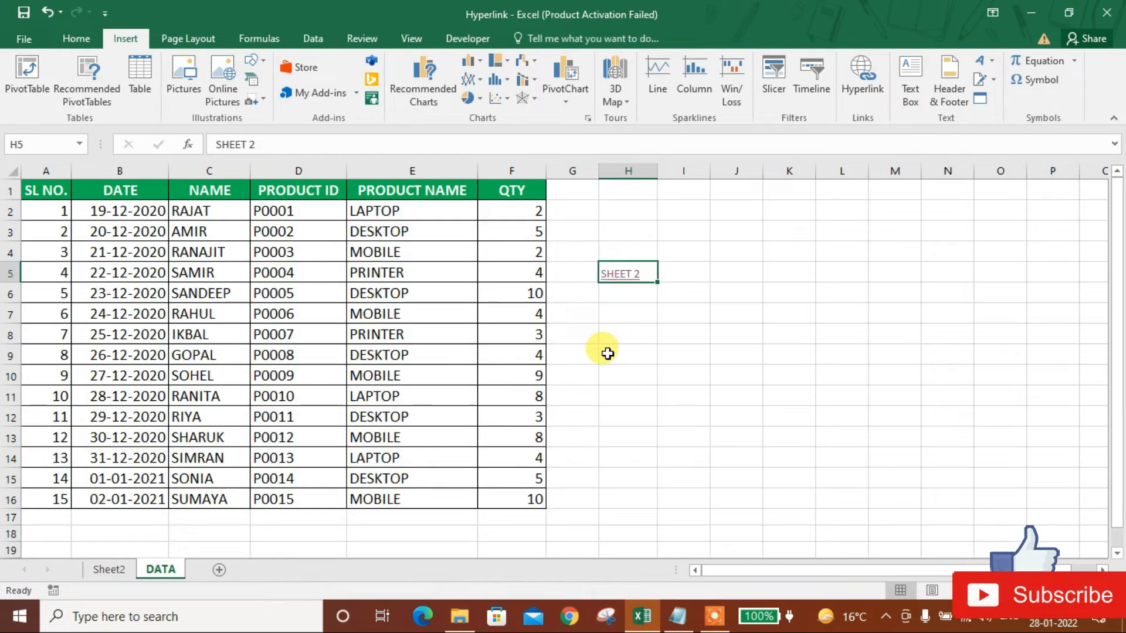
- Insert the picture "kir cyber solution LOGO" from the MY LOGO folder, starting from cell H7
click(622, 308)
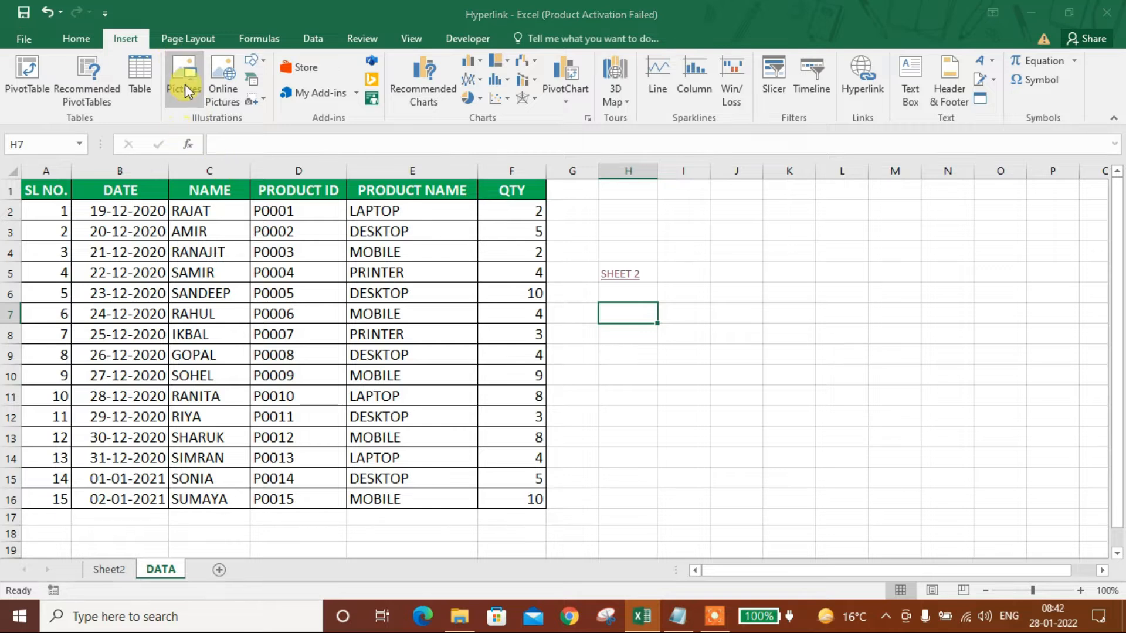
click(206, 134)
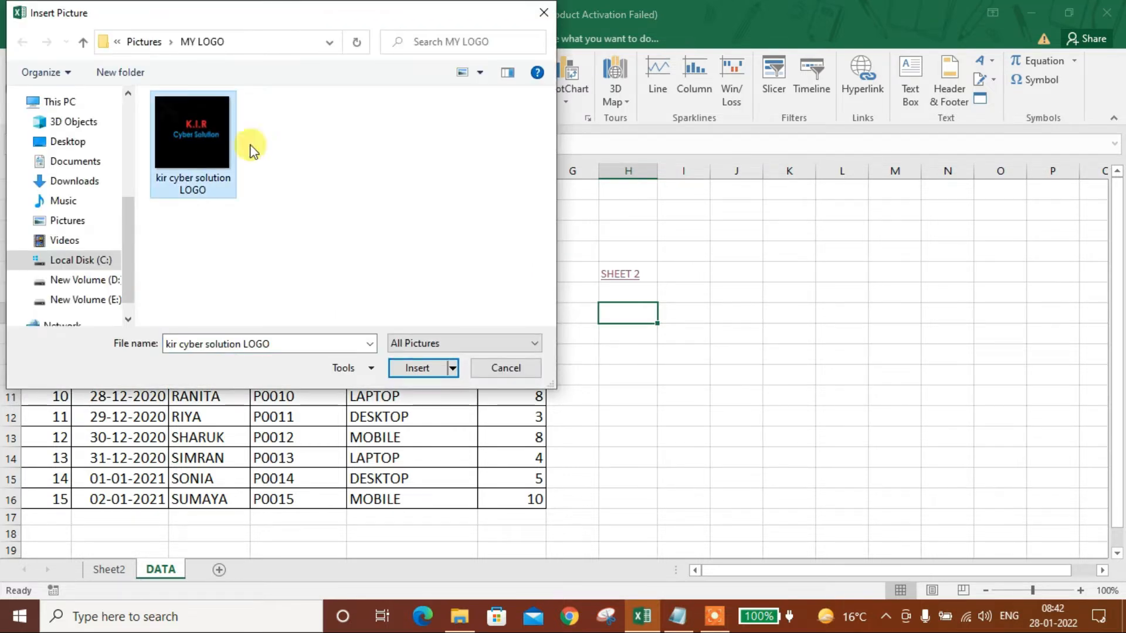
click(429, 371)
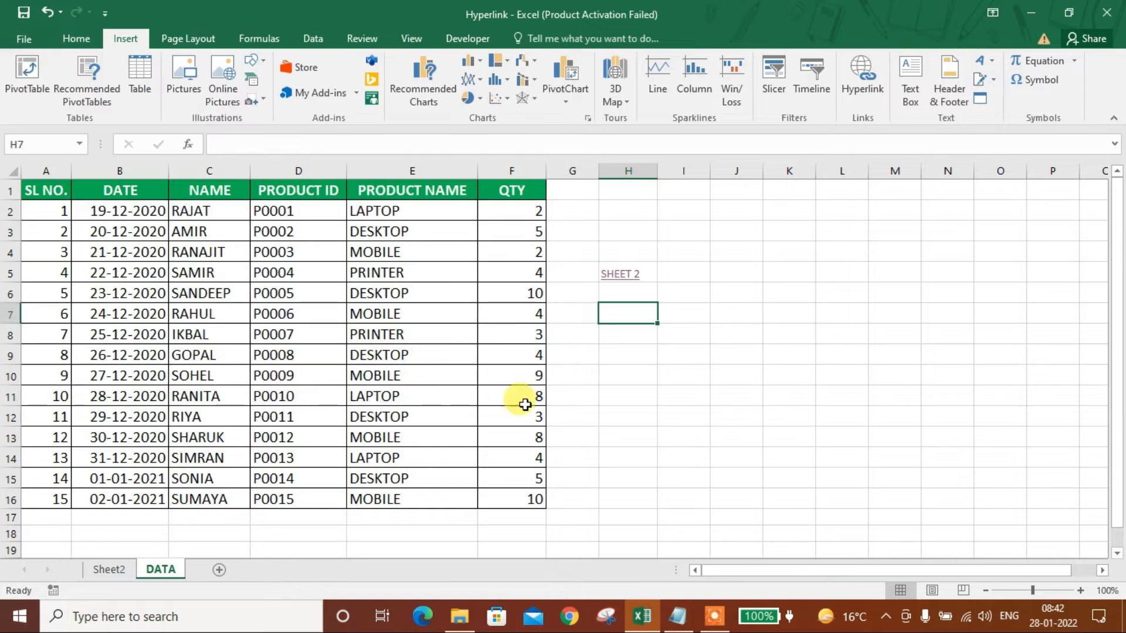
- Shrink the logo picture to about 2.76 cm high by 2.86 cm wide and place it just below the SHEET 2 link
drag(843, 302, 710, 430)
drag(668, 495, 648, 376)
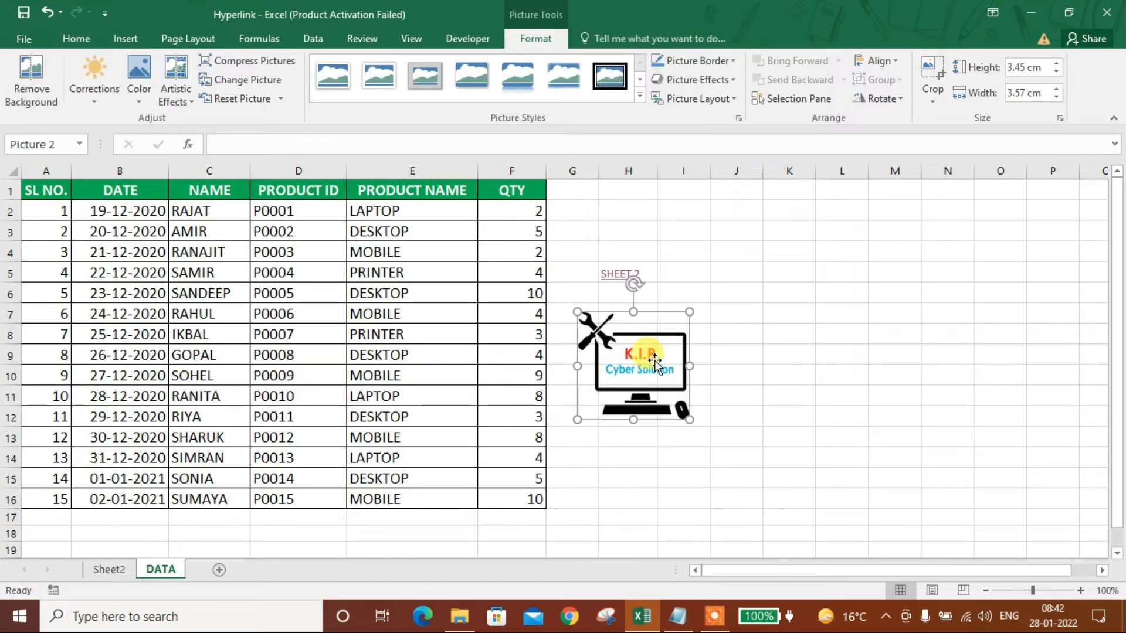
drag(686, 312, 667, 333)
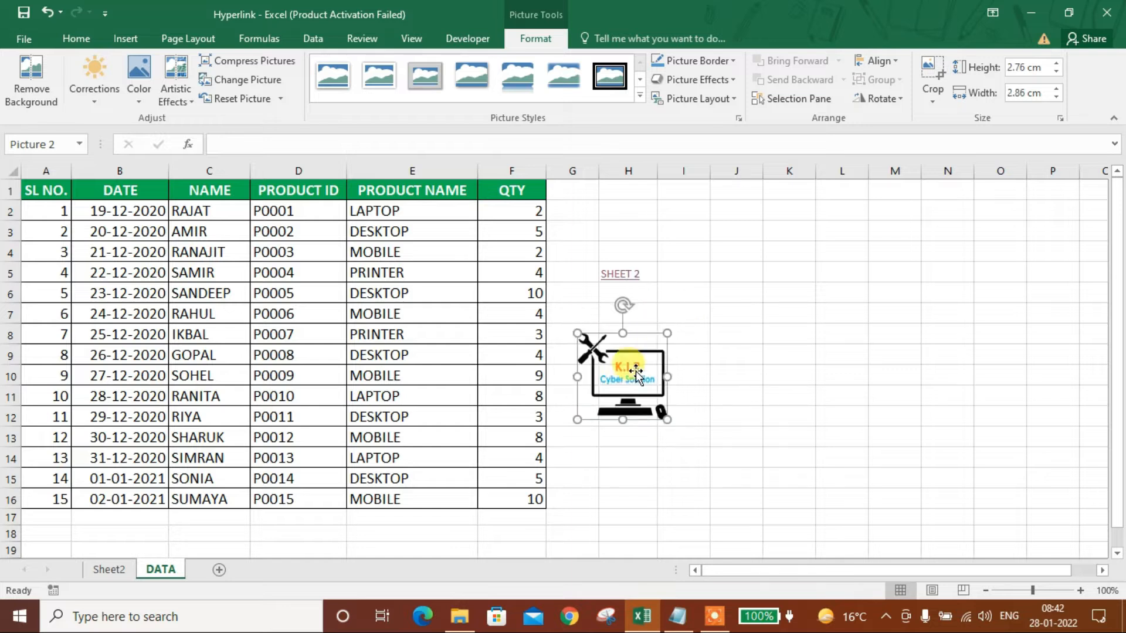
mouse_move(628, 364)
mouse_down()
mouse_move(641, 367)
mouse_move(626, 341)
mouse_up()
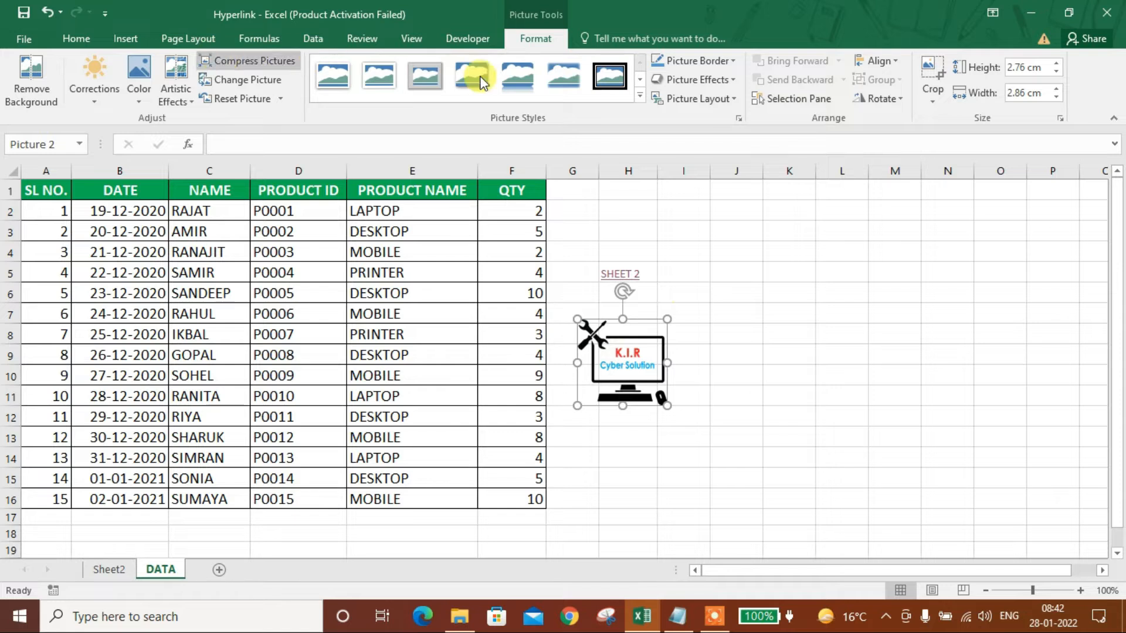
- Insert a hyperlink on the logo picture that opens the existing file STUDENT DATA from the Desktop folder
click(126, 39)
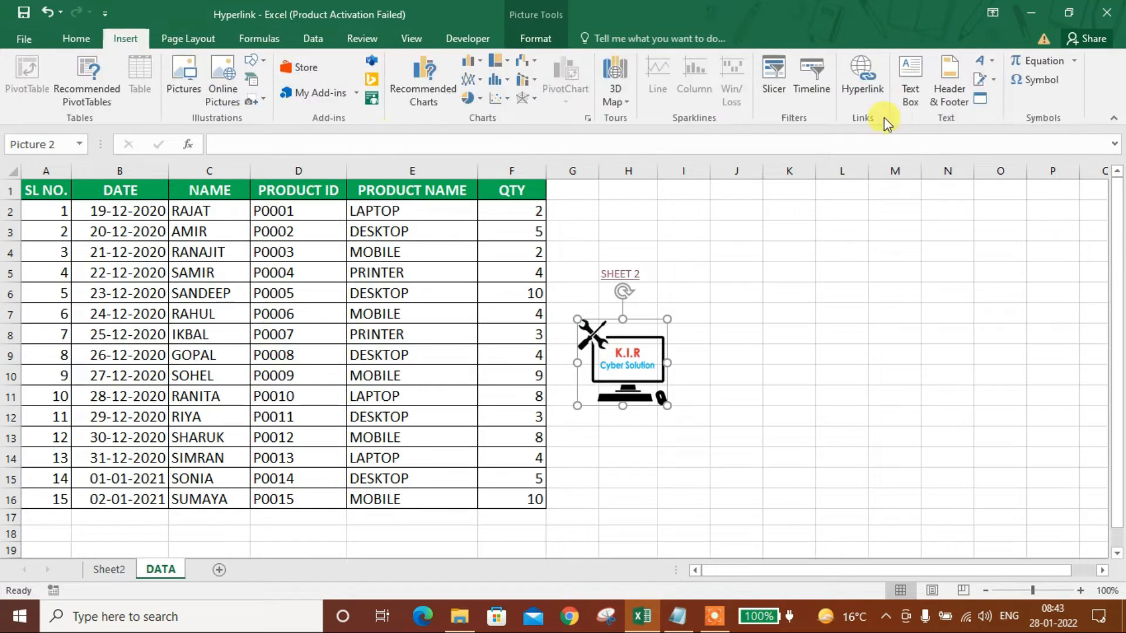
right_click(629, 361)
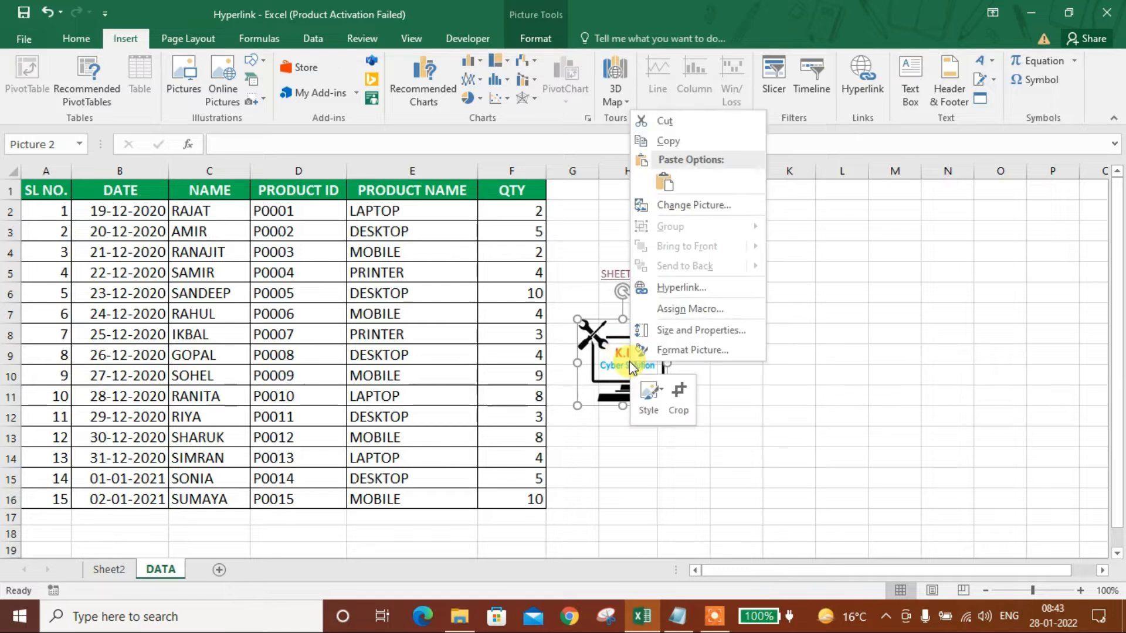
click(677, 291)
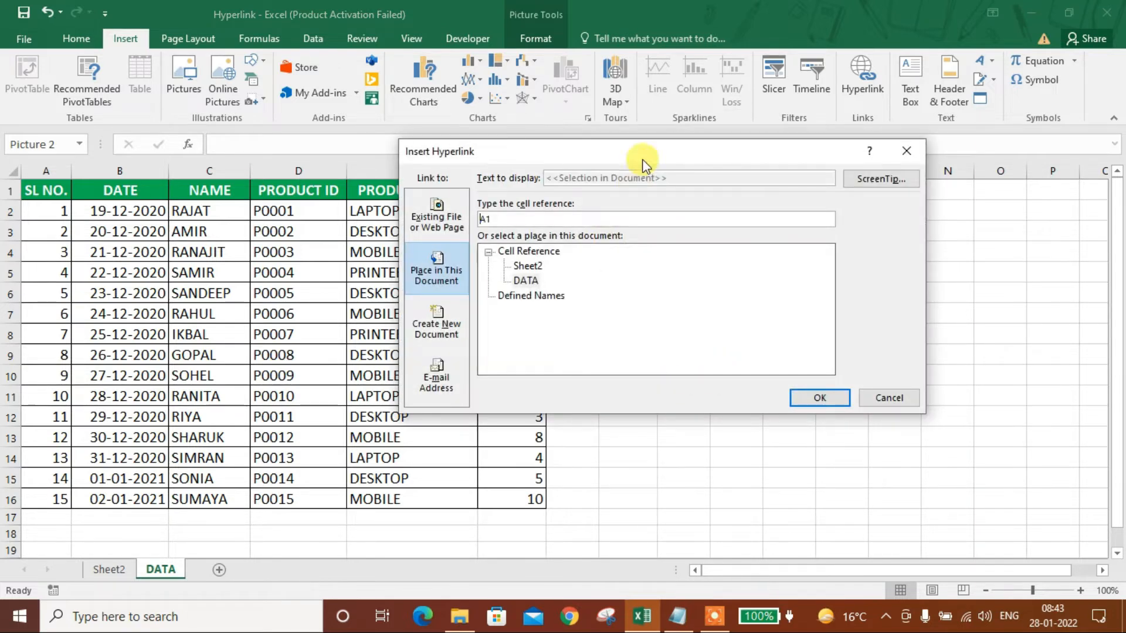
drag(657, 154, 556, 277)
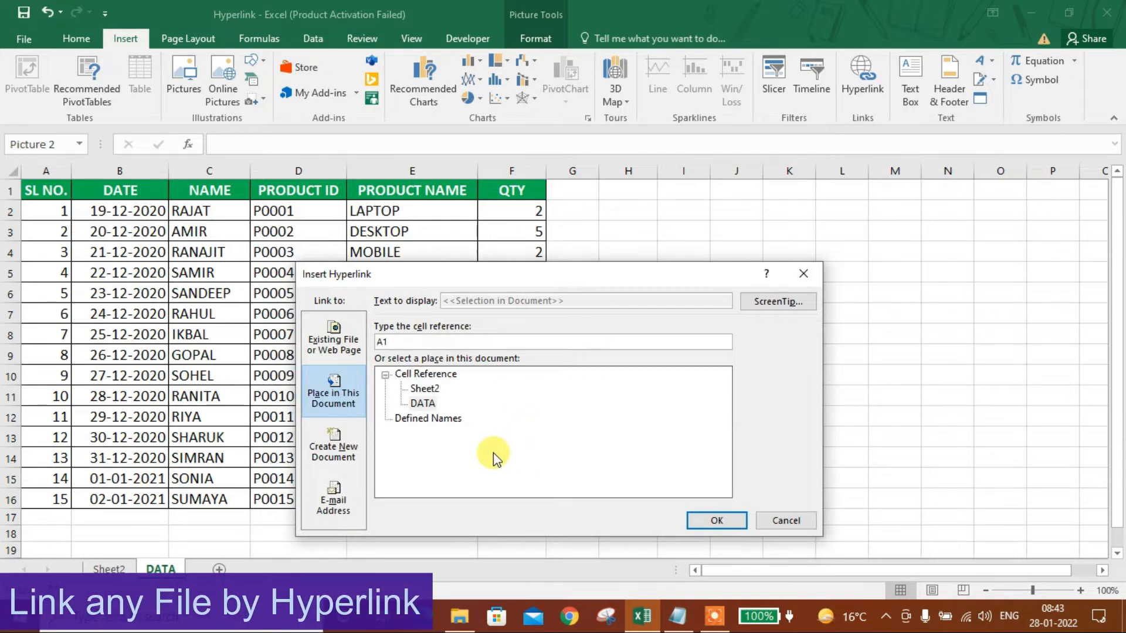
click(330, 353)
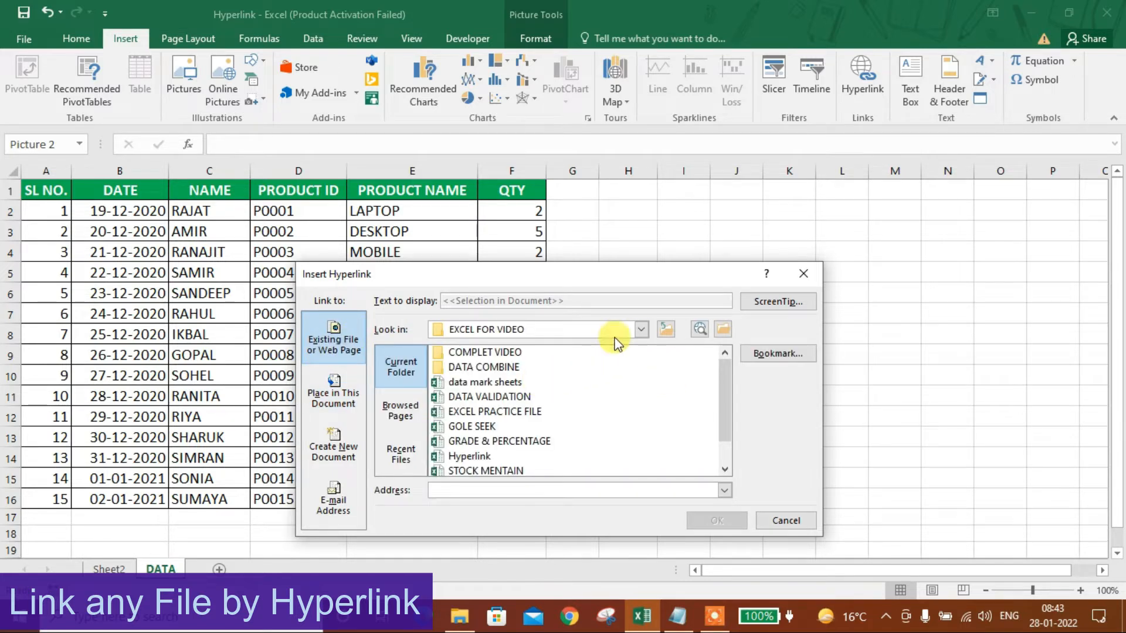
click(639, 329)
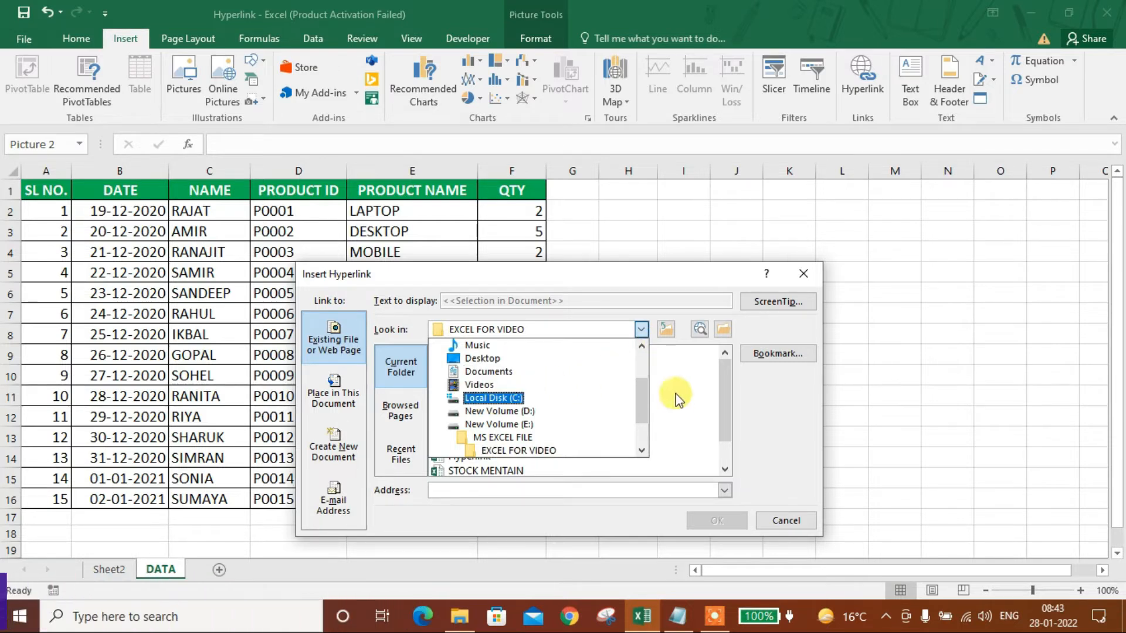
drag(643, 396, 643, 360)
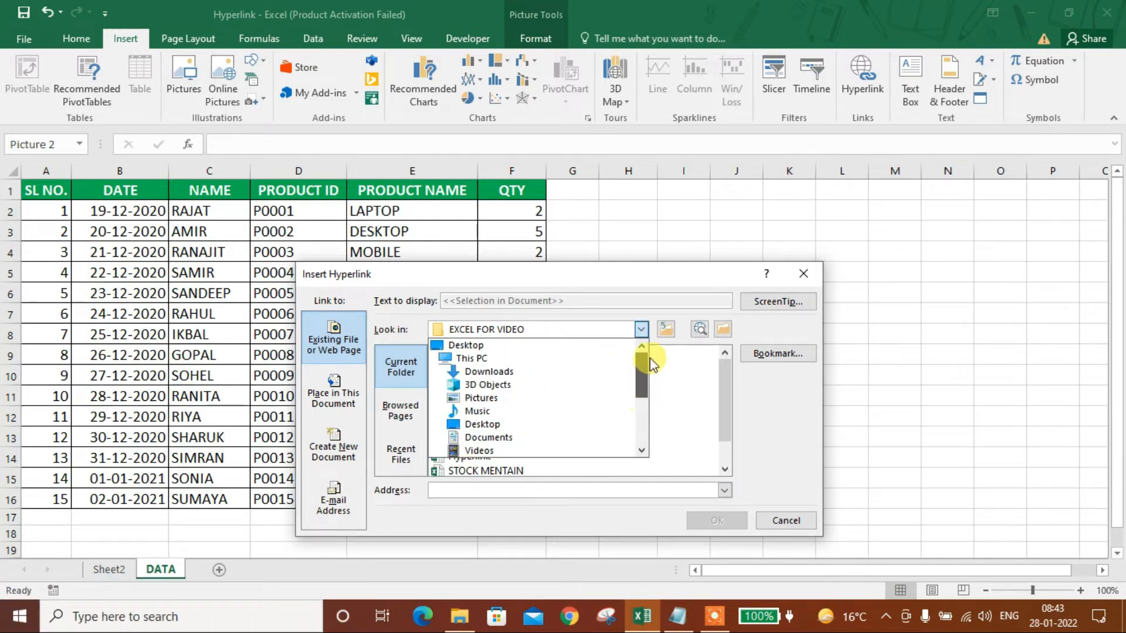
click(484, 424)
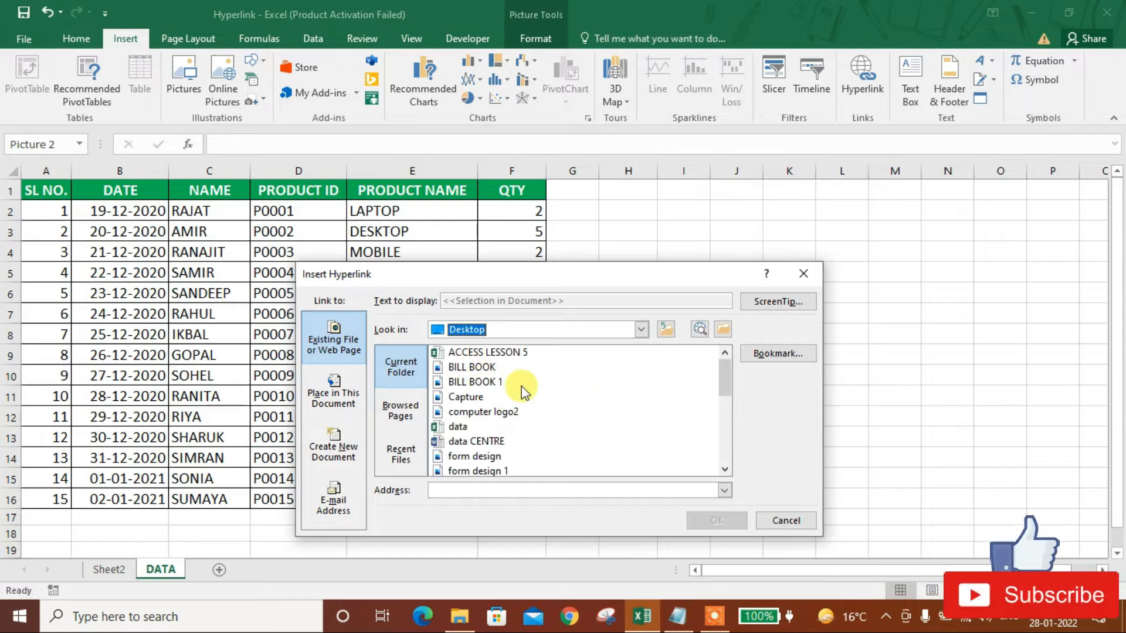
drag(726, 378, 719, 454)
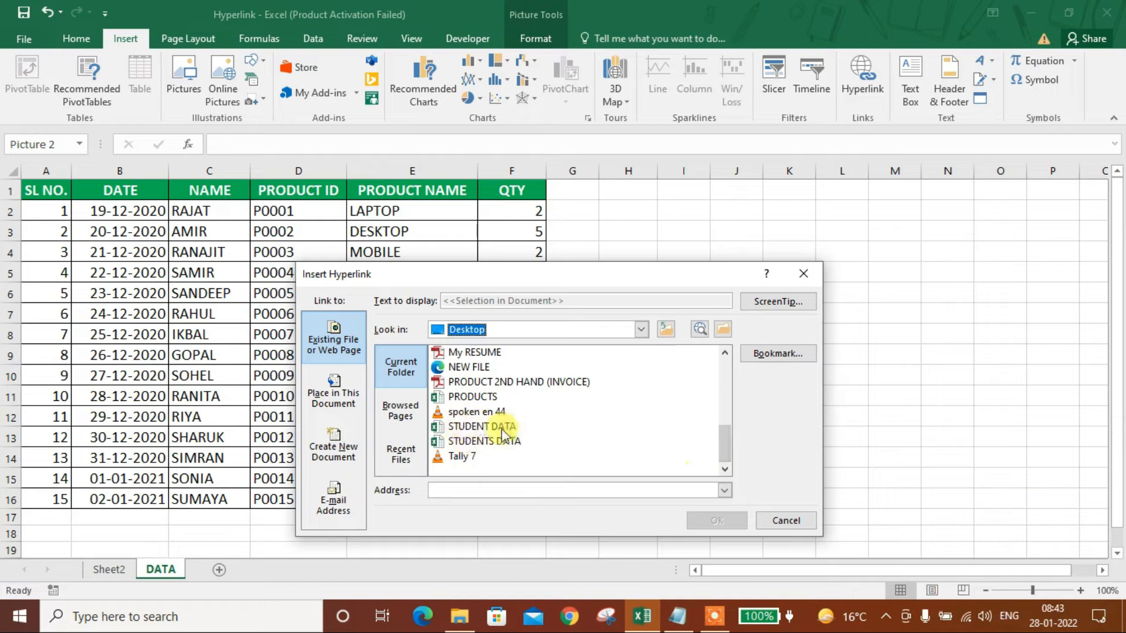
click(467, 427)
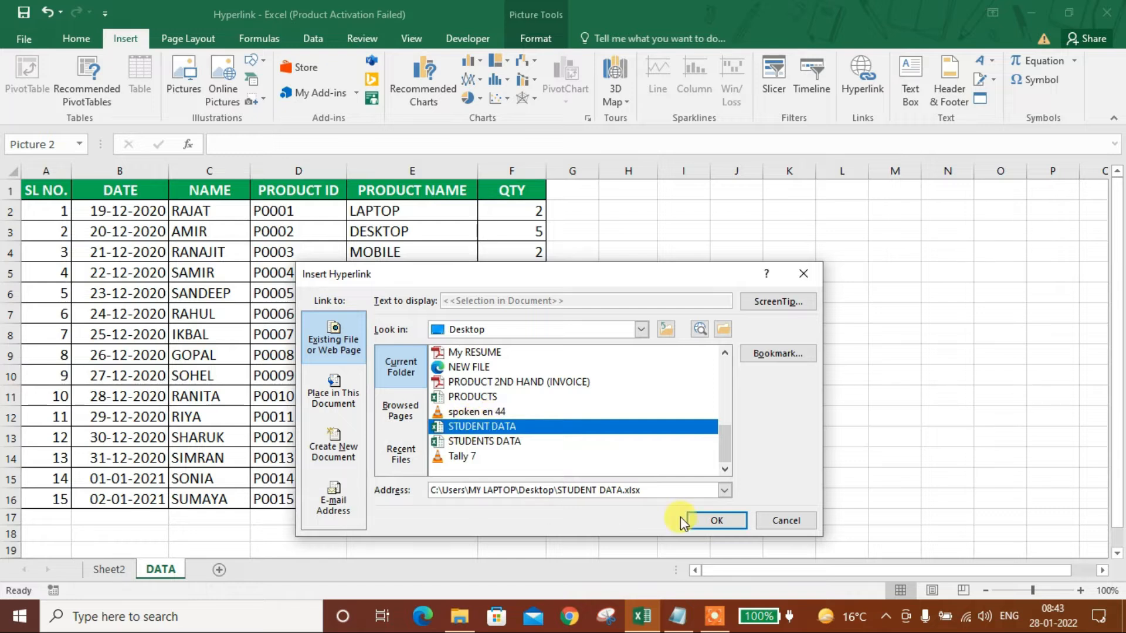
click(701, 519)
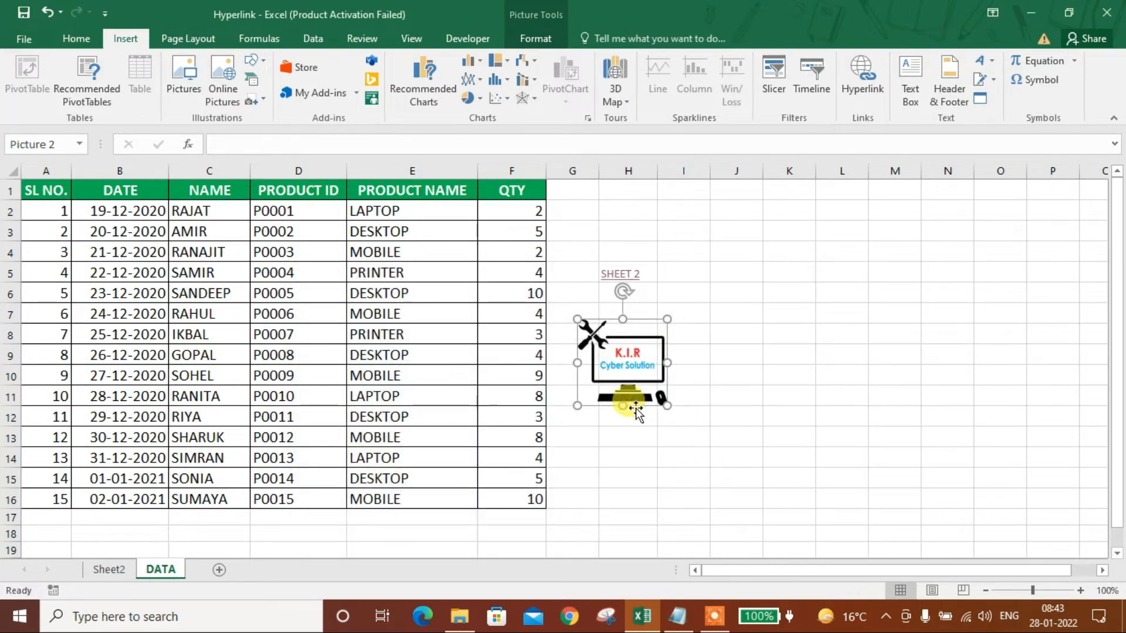
- Test the logo picture's hyperlink by following it, and return to the Hyperlink workbook
click(627, 438)
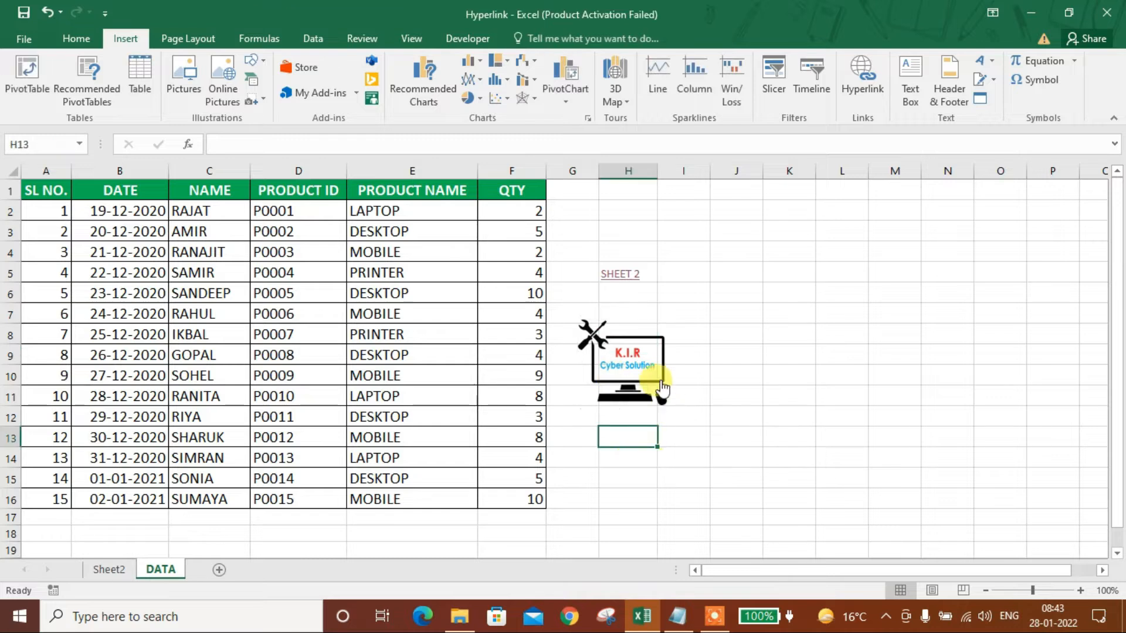
click(630, 367)
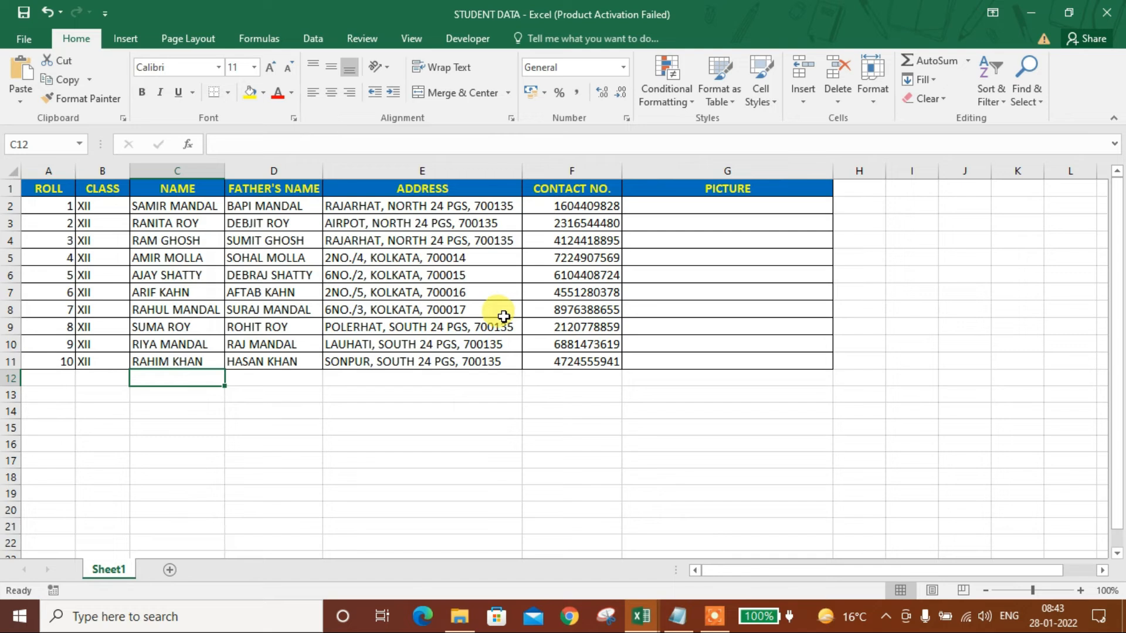
click(1031, 16)
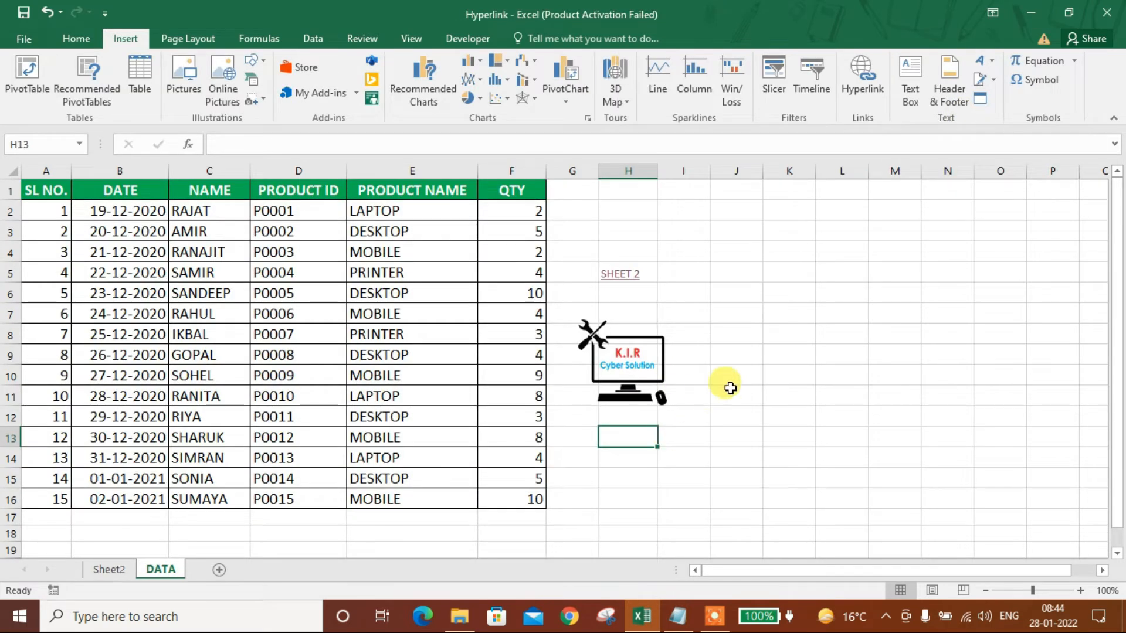
- Draw a rounded rectangle about 0.9 cm high by 2.83 cm wide across columns J and K near row 7, labelled NEW
click(261, 59)
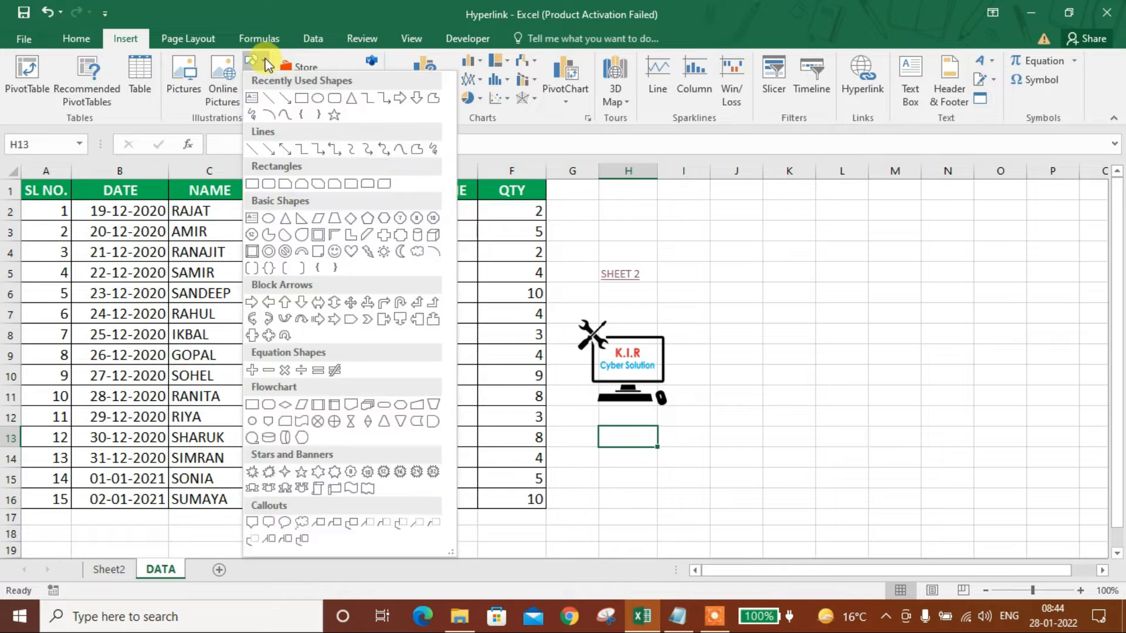
click(334, 98)
drag(731, 303, 820, 329)
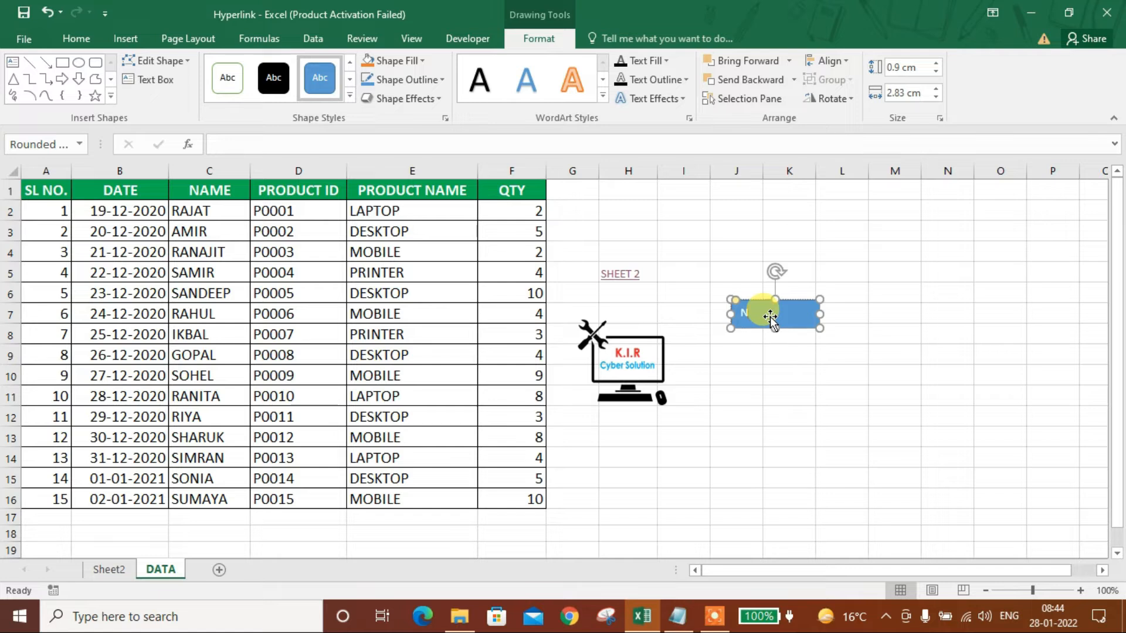
text(EW)
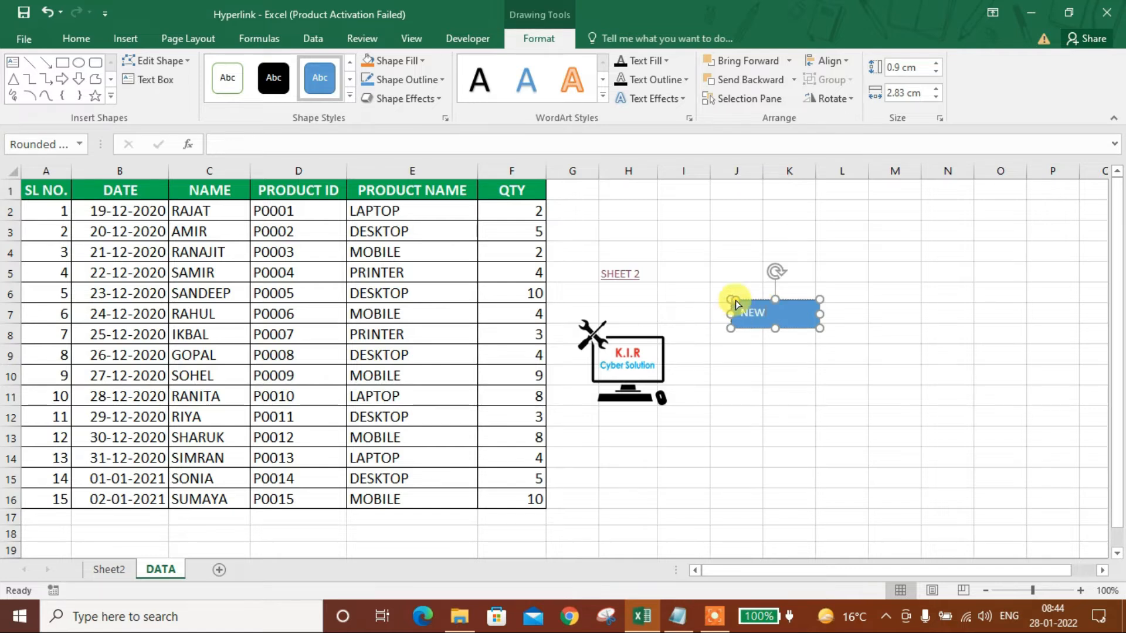
- Center the NEW label horizontally in the rounded rectangle and enlarge its text to size 14
click(756, 300)
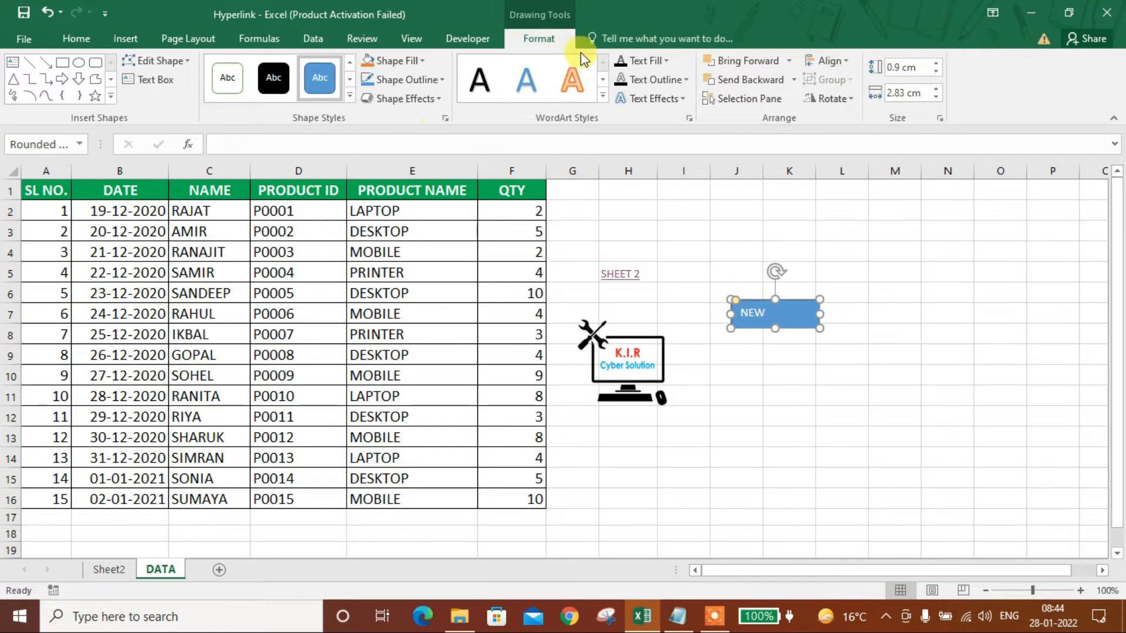
click(481, 71)
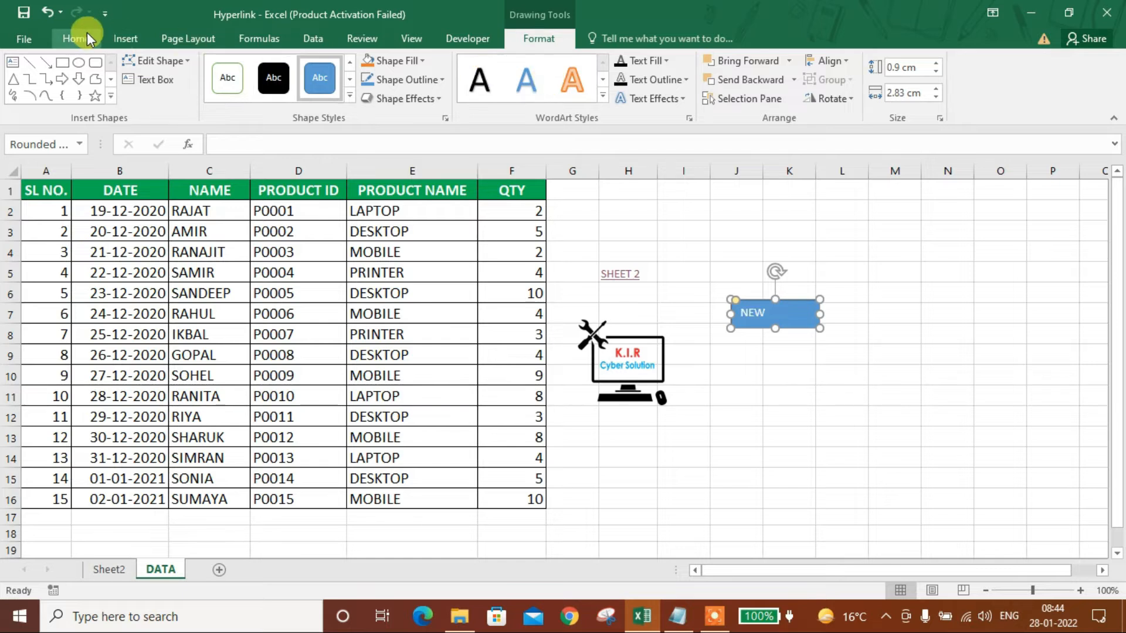
click(85, 37)
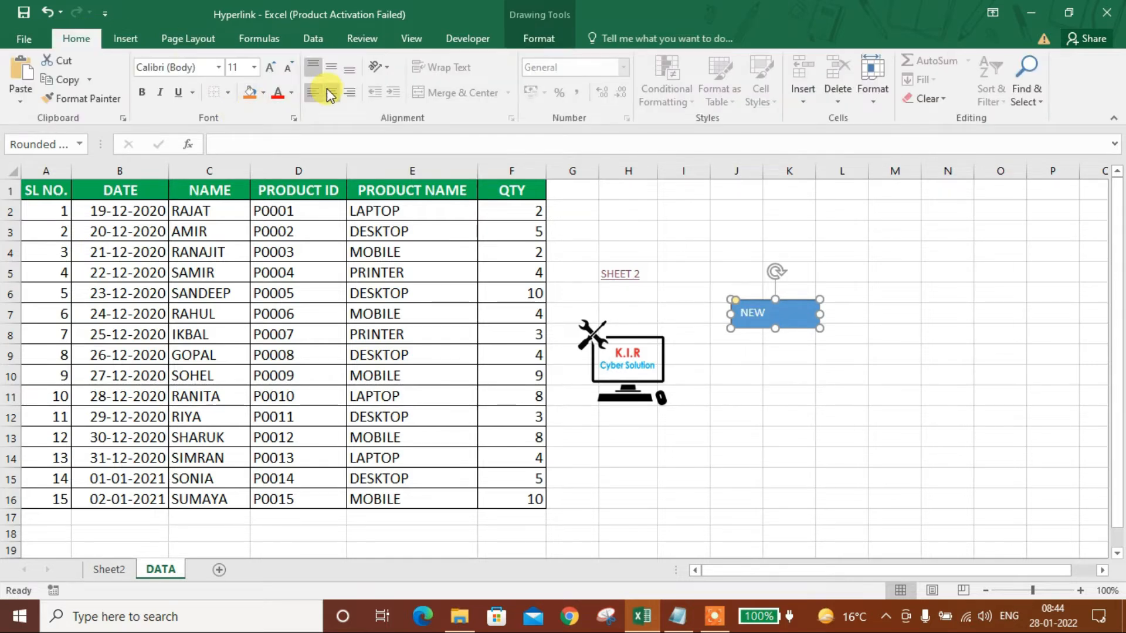
click(331, 92)
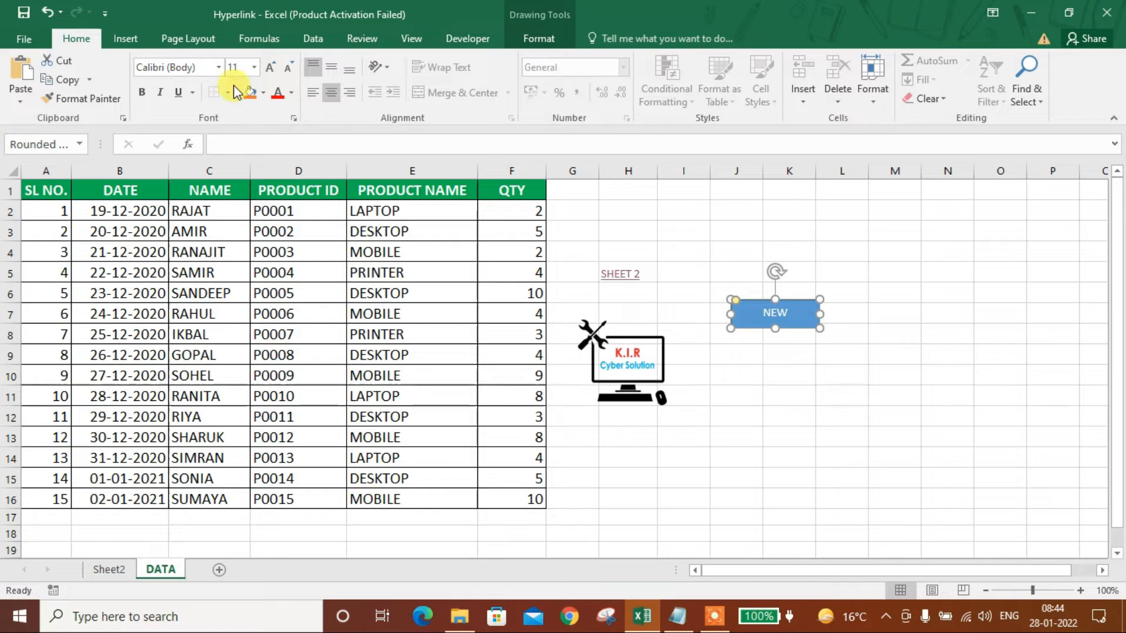
click(269, 67)
click(269, 67)
click(753, 410)
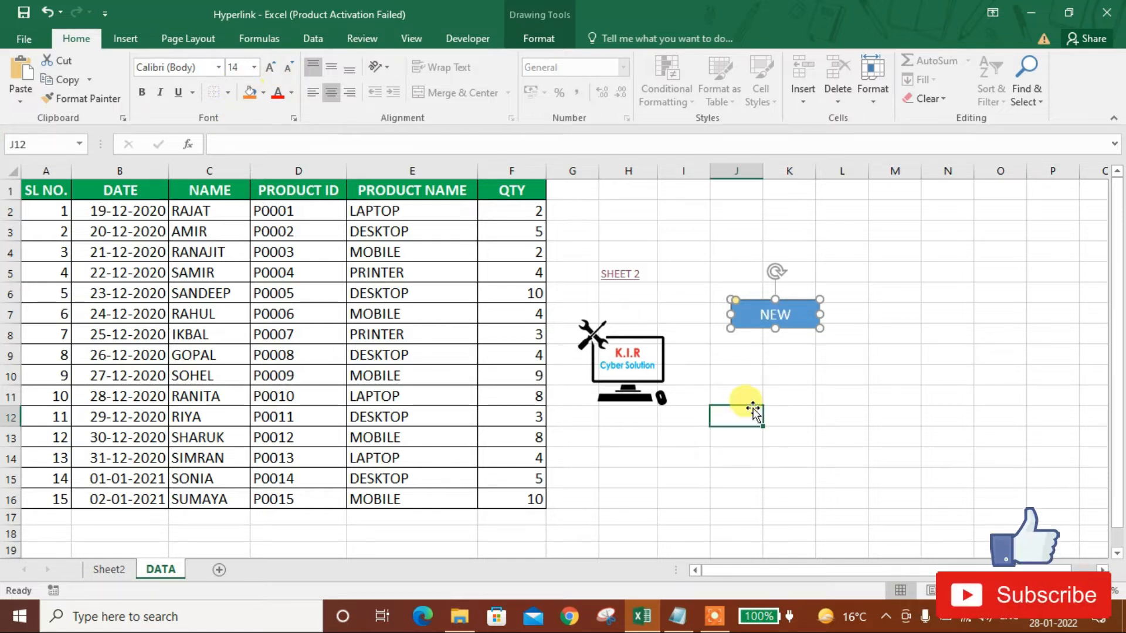
- Start a hyperlink on the NEW shape that creates a new document, and name that document NEW
click(734, 315)
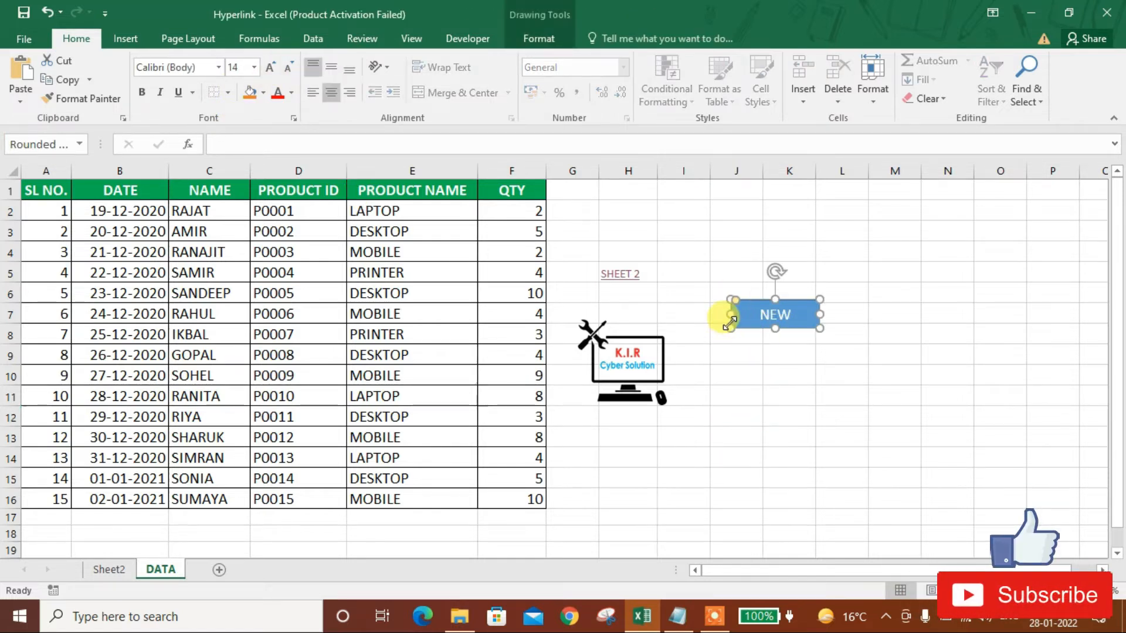
right_click(757, 315)
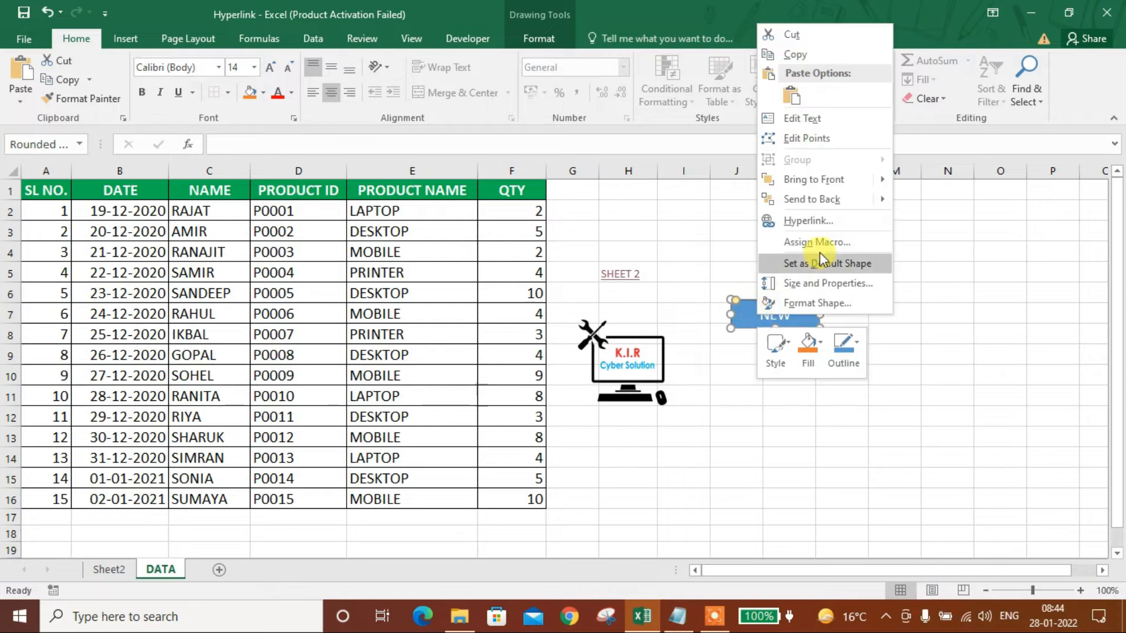
click(815, 221)
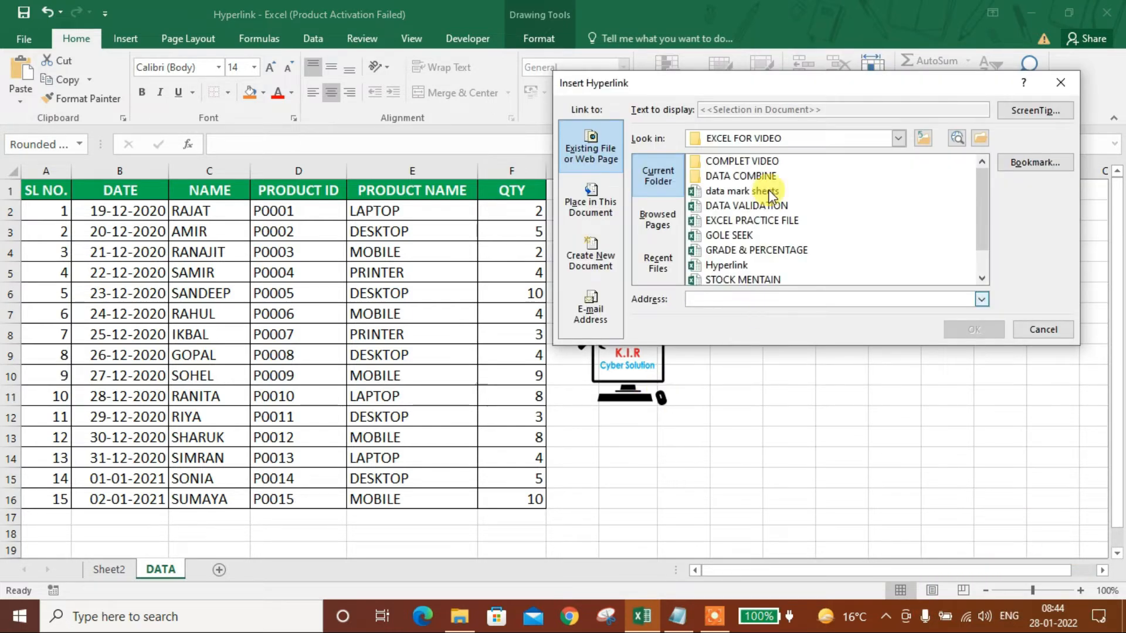
drag(818, 84, 352, 152)
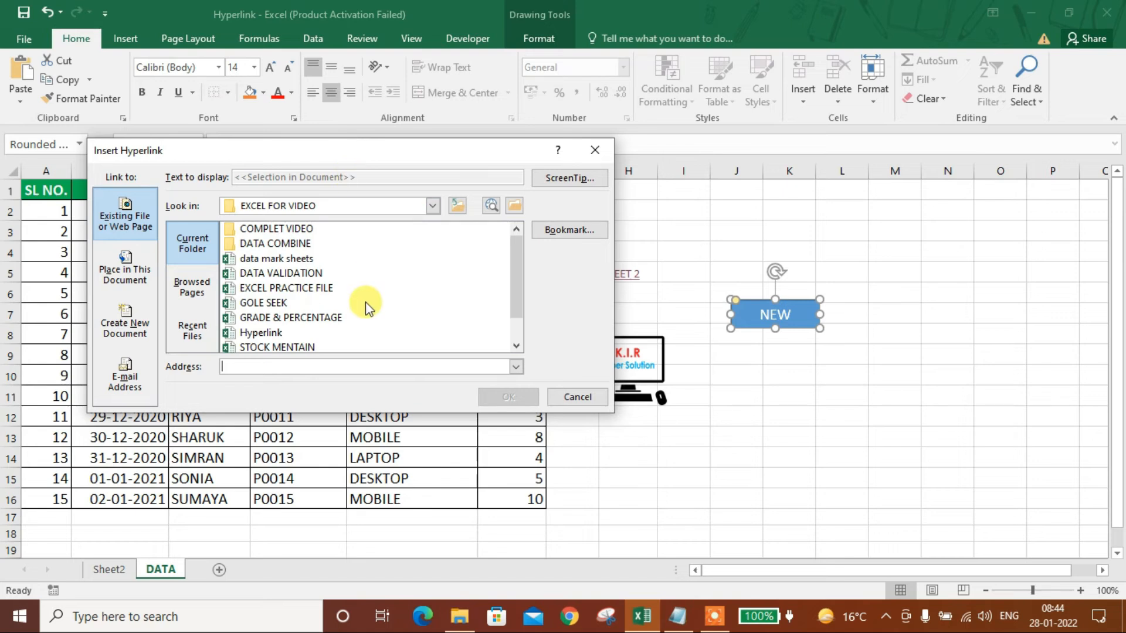
drag(448, 151, 441, 150)
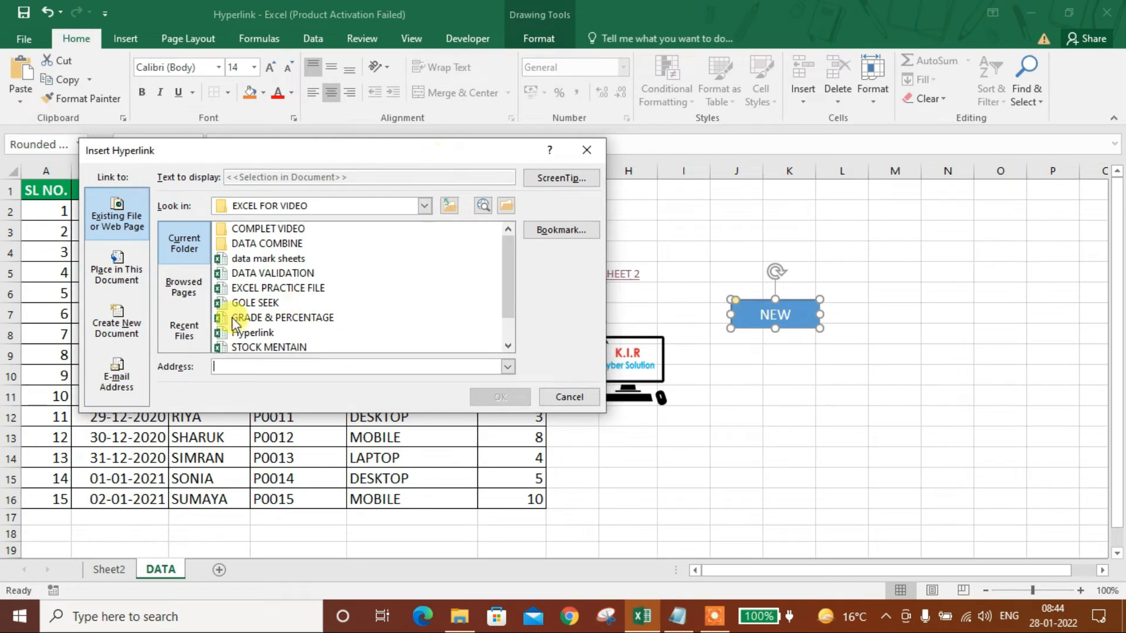
click(124, 326)
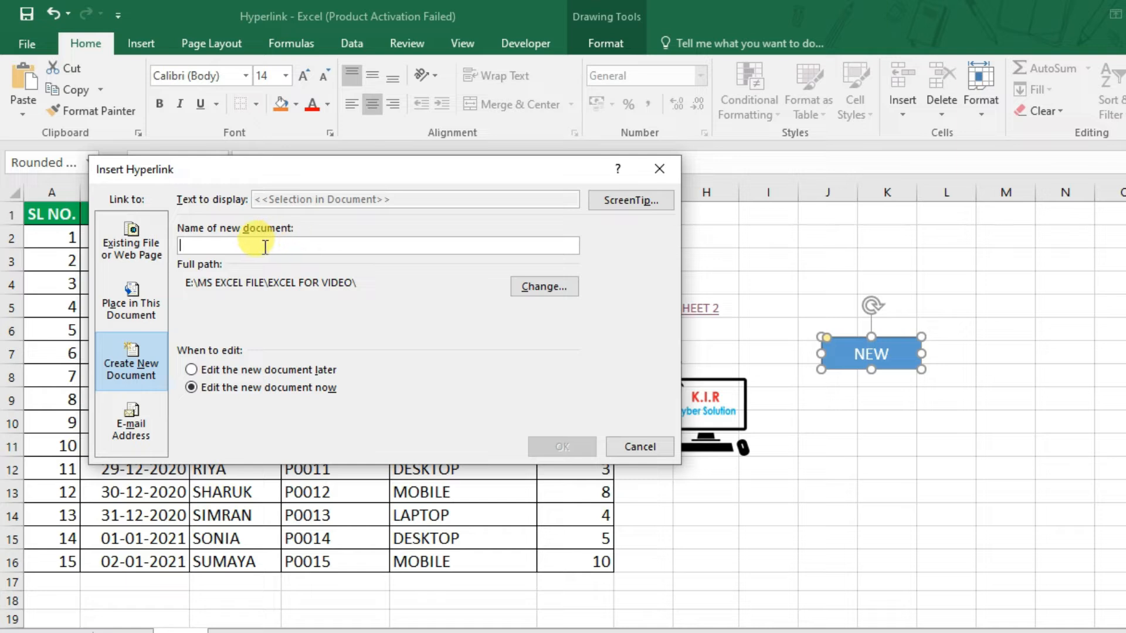
text(NEW)
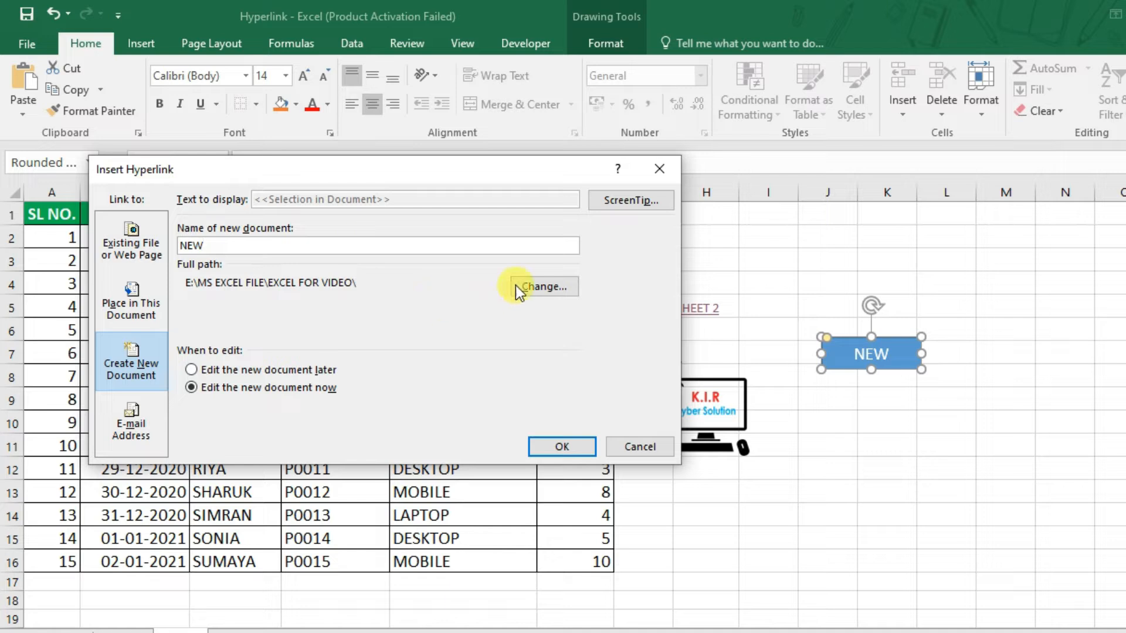
- Set the new document's location to the Desktop and its file type to Workbooks, keeping the name NEW
click(540, 286)
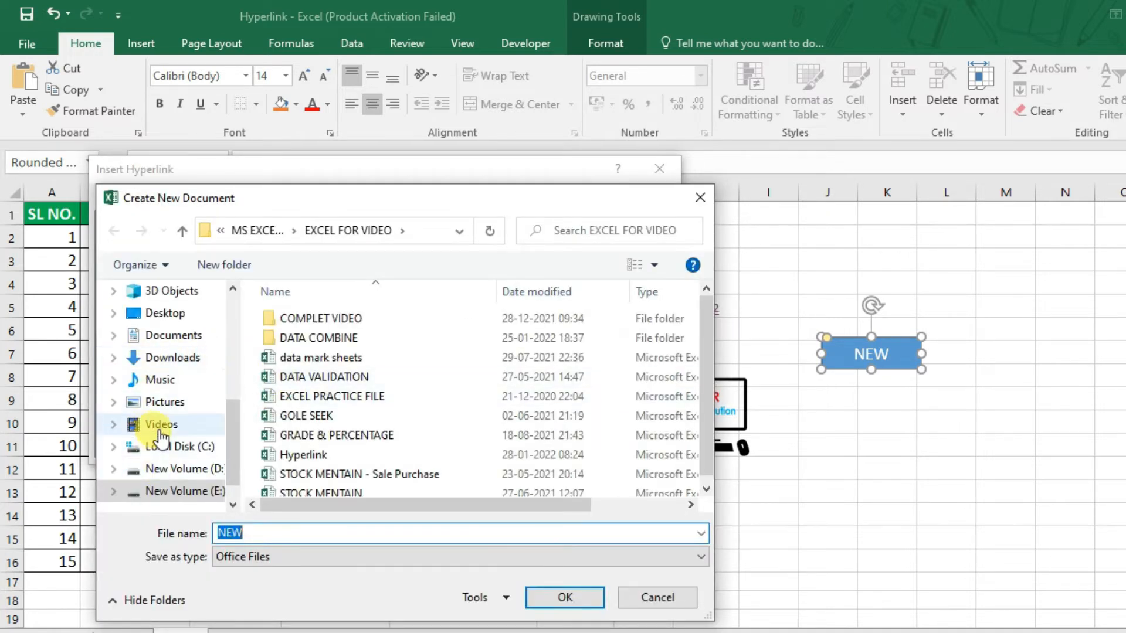
click(157, 313)
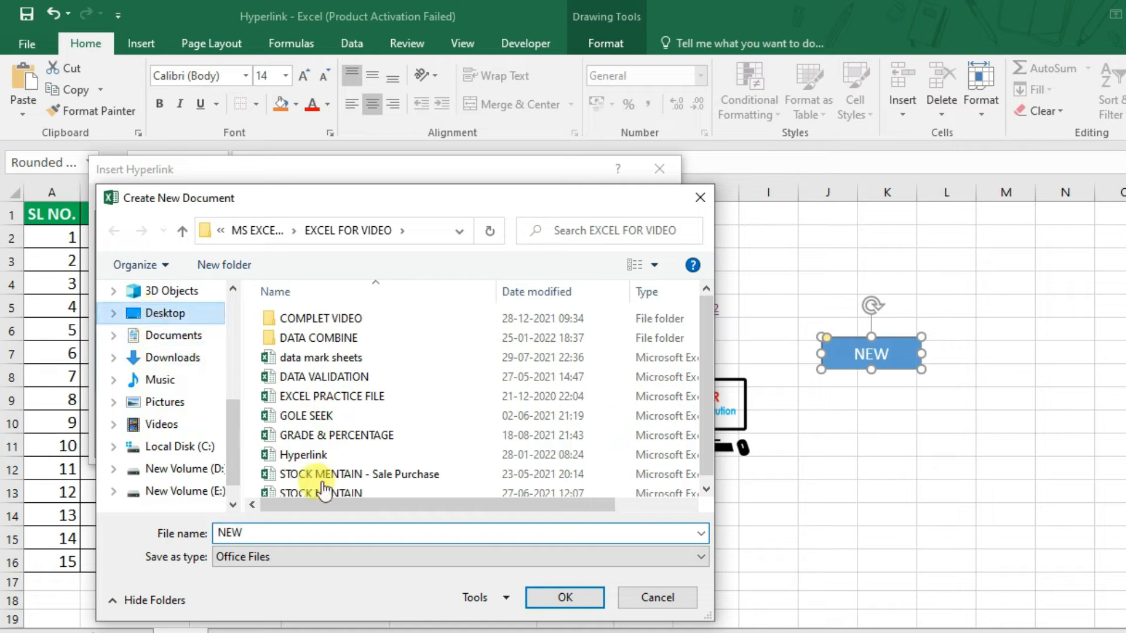
click(279, 558)
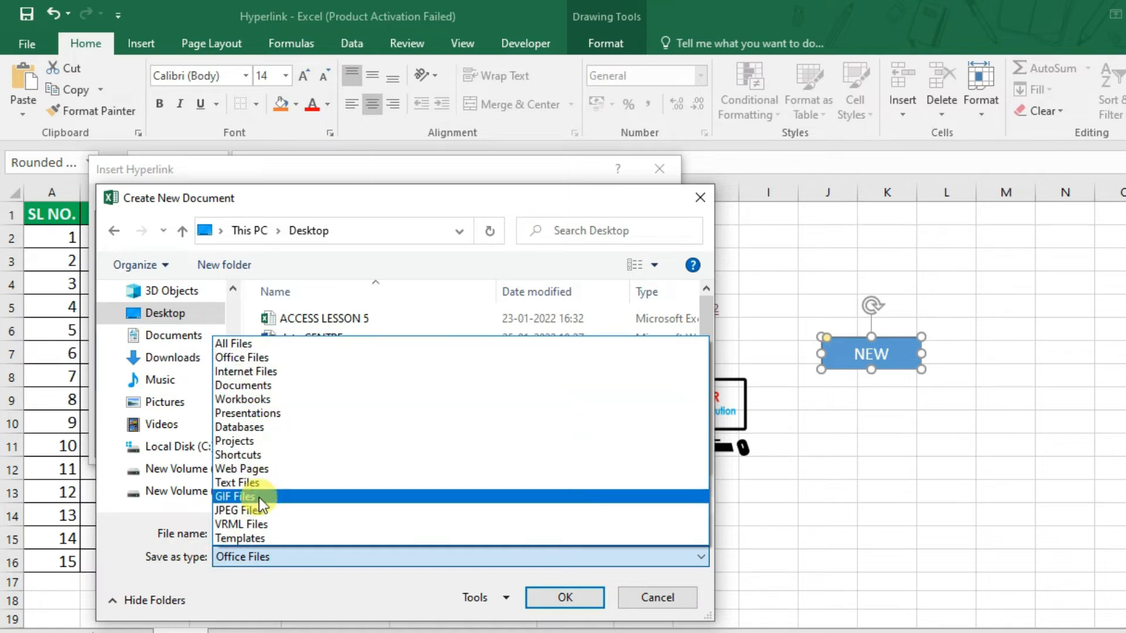
click(282, 401)
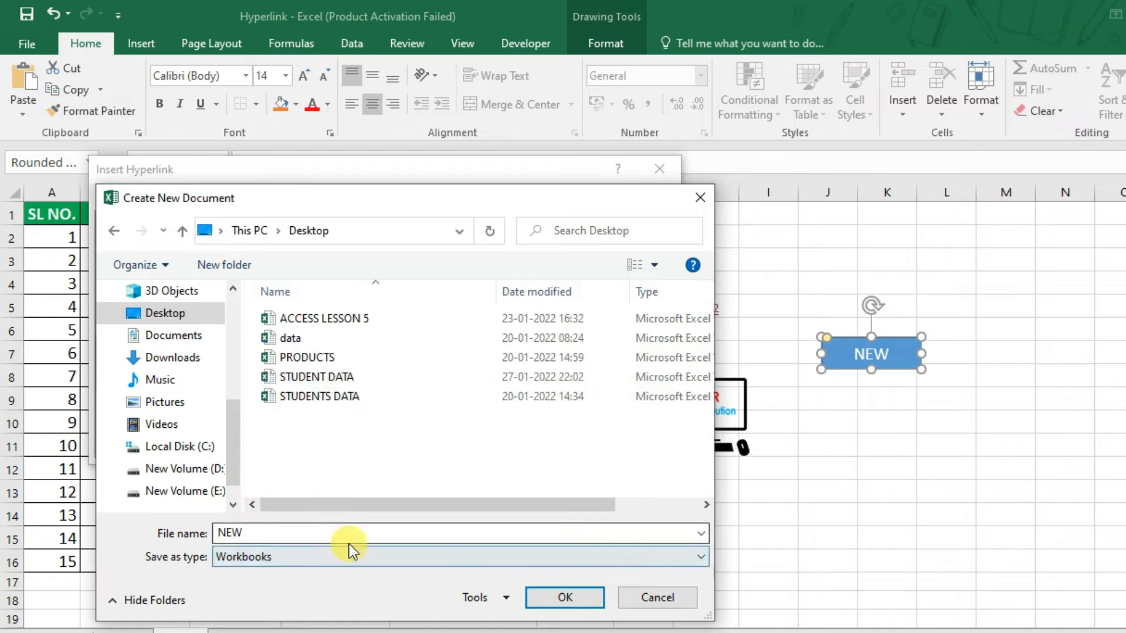
click(553, 596)
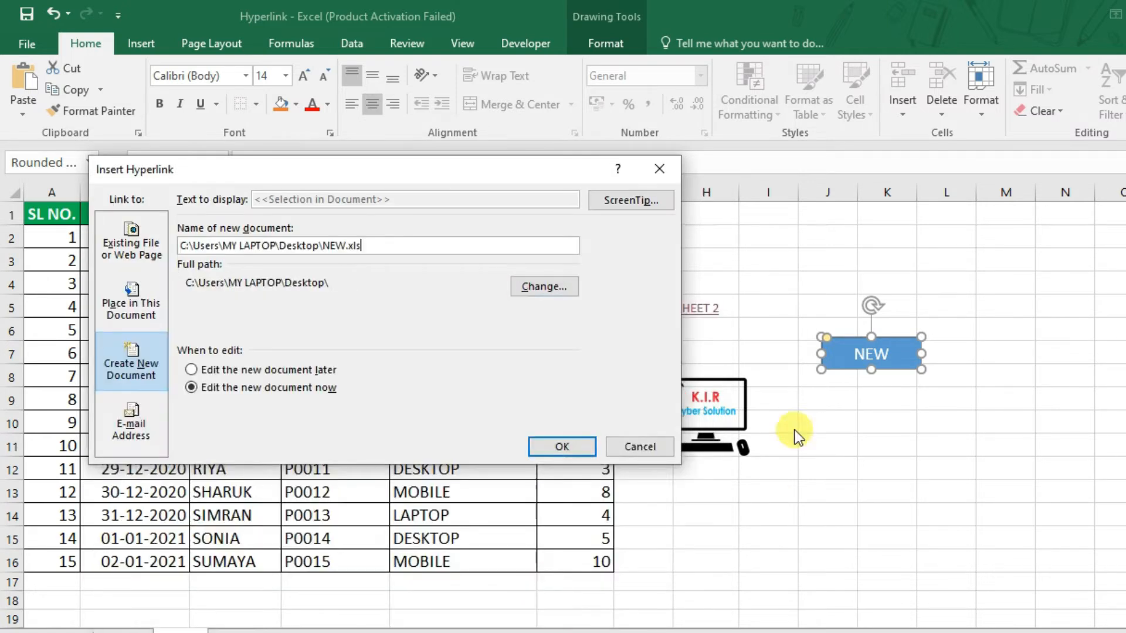
- Choose to edit the new document later and create the NEW shape's hyperlink, accepting an empty file
click(194, 372)
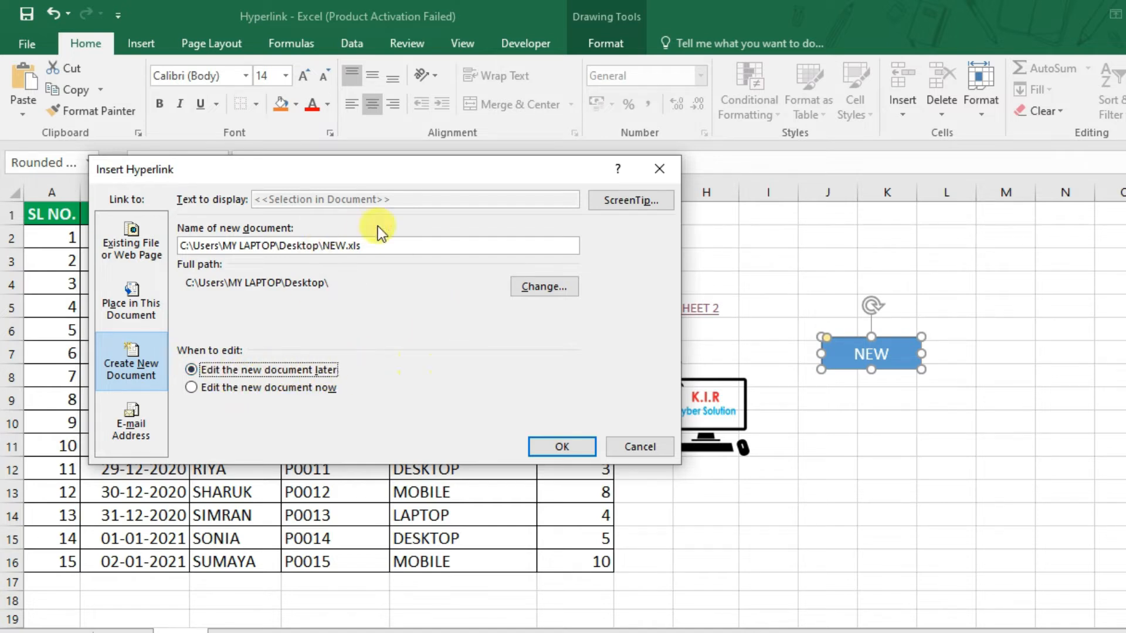
click(551, 444)
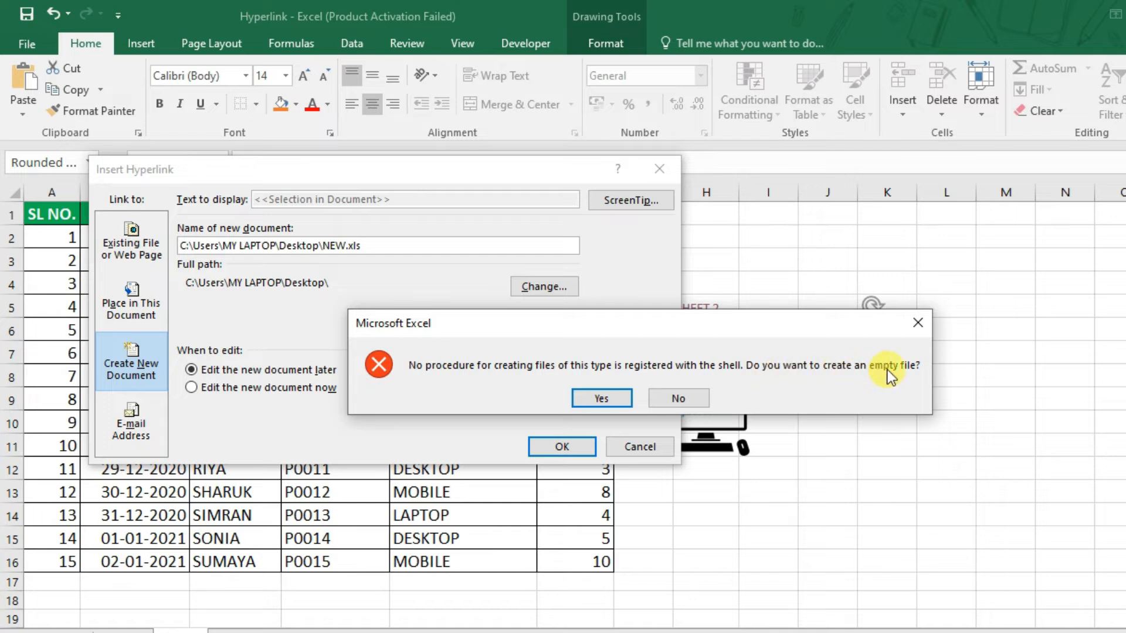
click(602, 397)
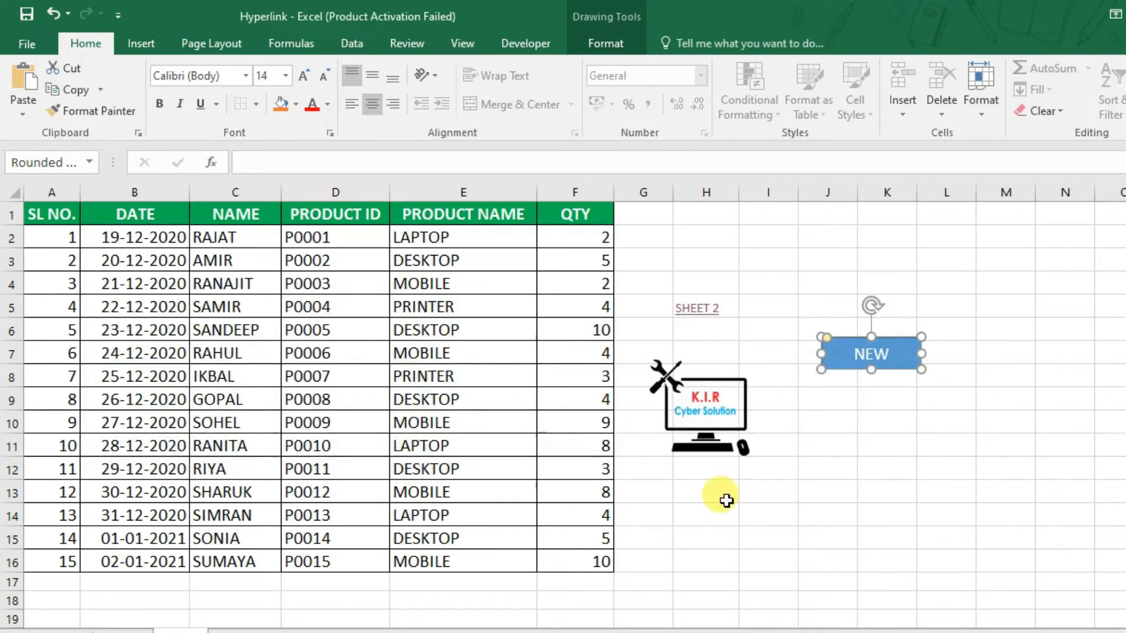
click(886, 421)
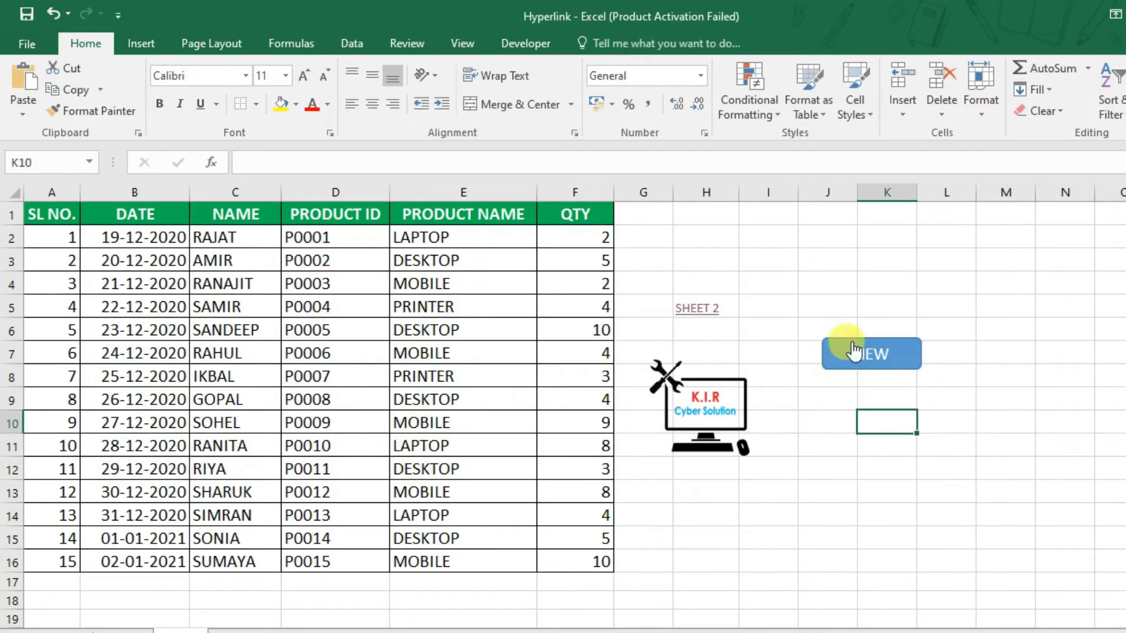
- Test the NEW shape's hyperlink twice by following it and agreeing to open NEW.xls anyway
click(885, 354)
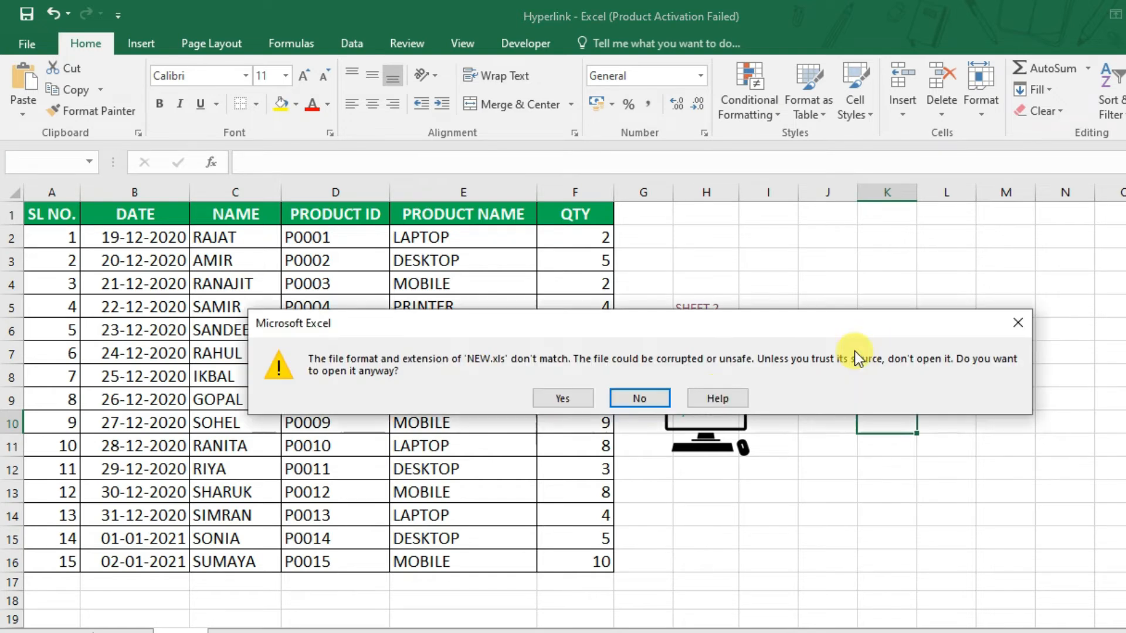
click(548, 398)
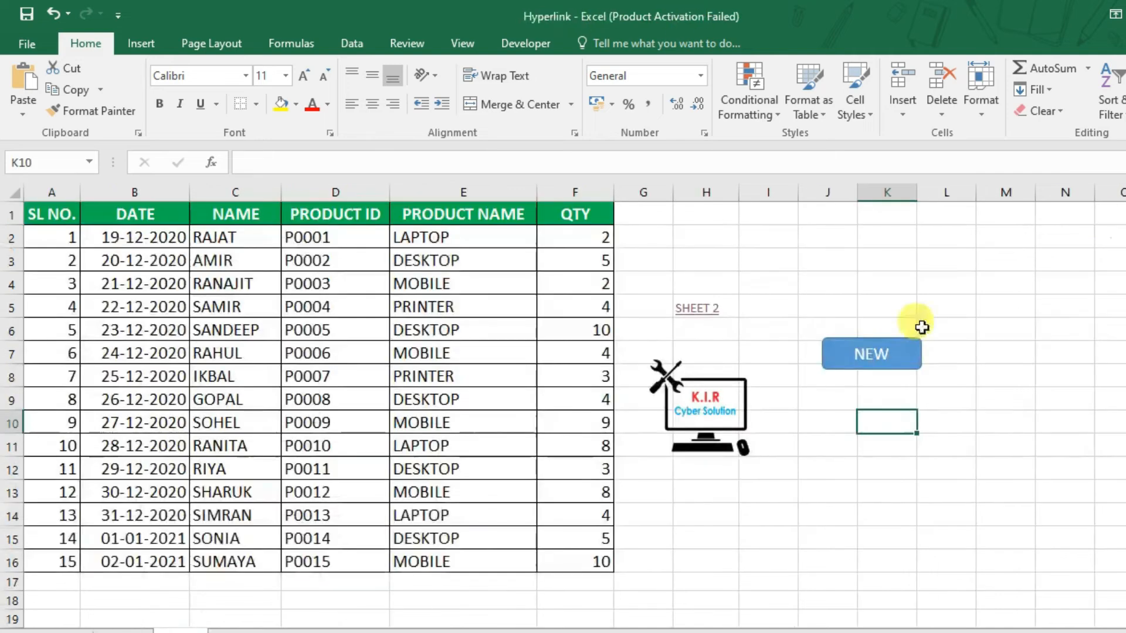
click(877, 351)
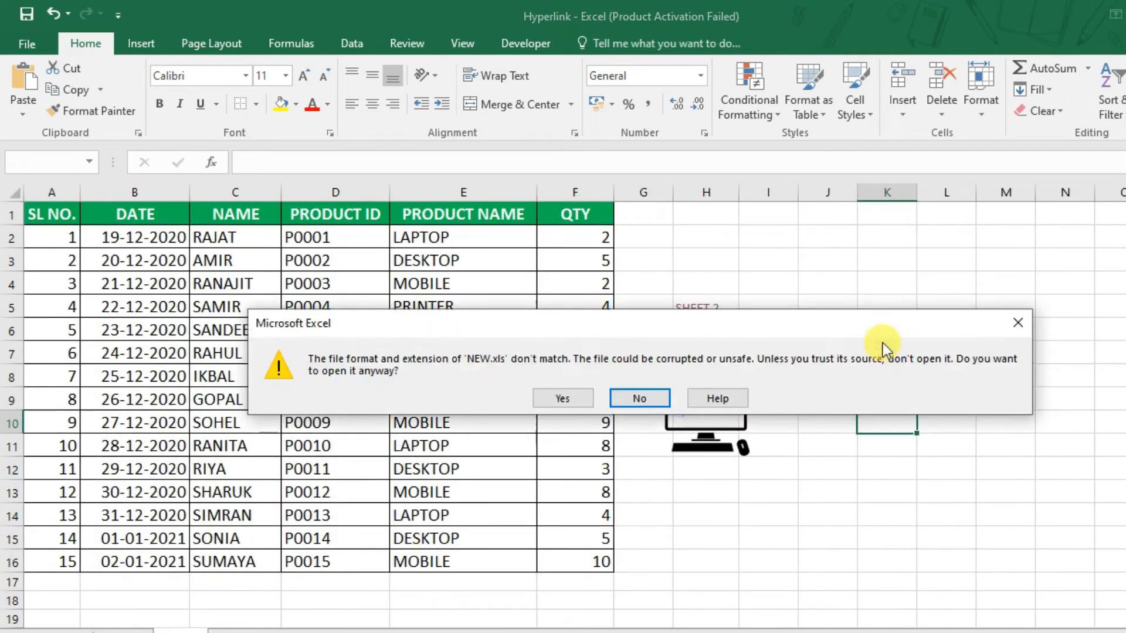
click(588, 398)
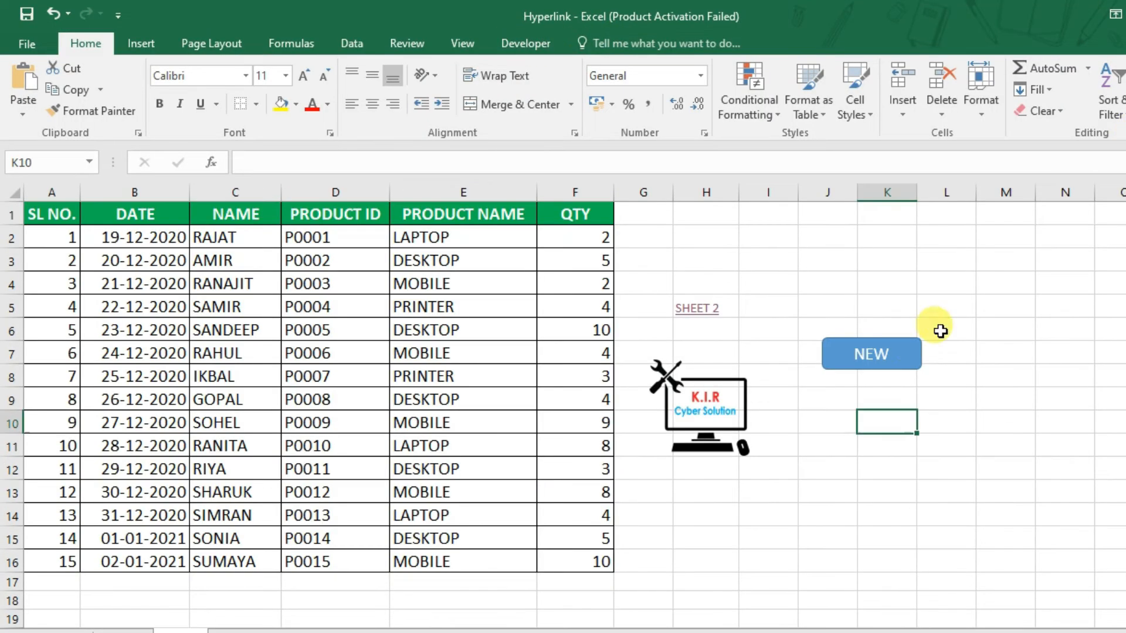
- Enter the text GOOGLE in cell J11
click(754, 490)
click(837, 450)
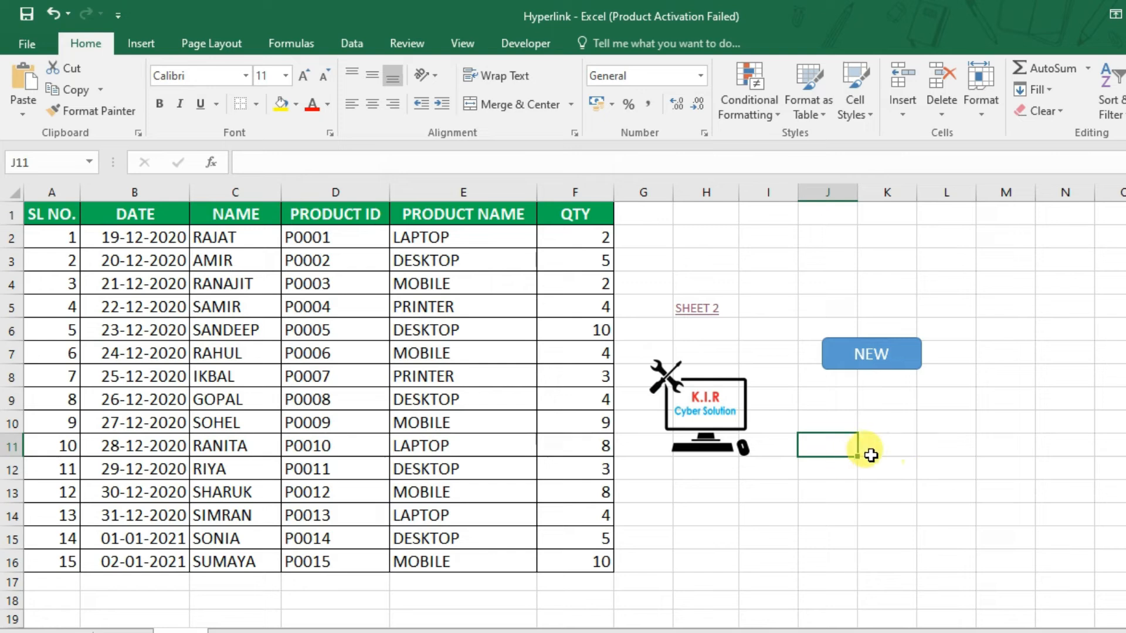
text(G)
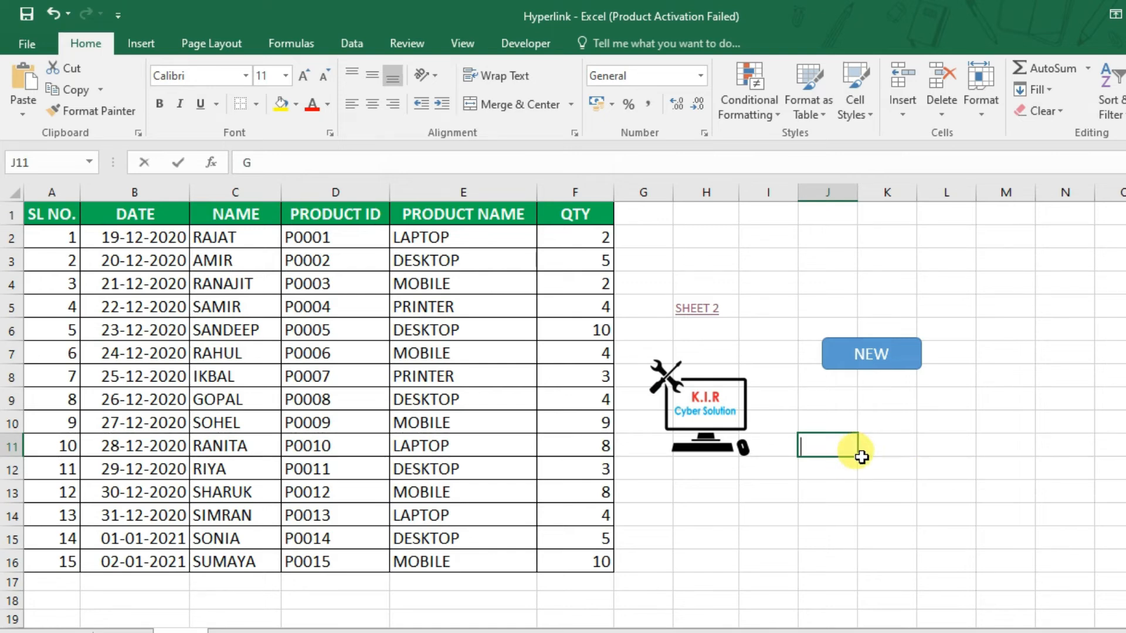
text(OOGLE)
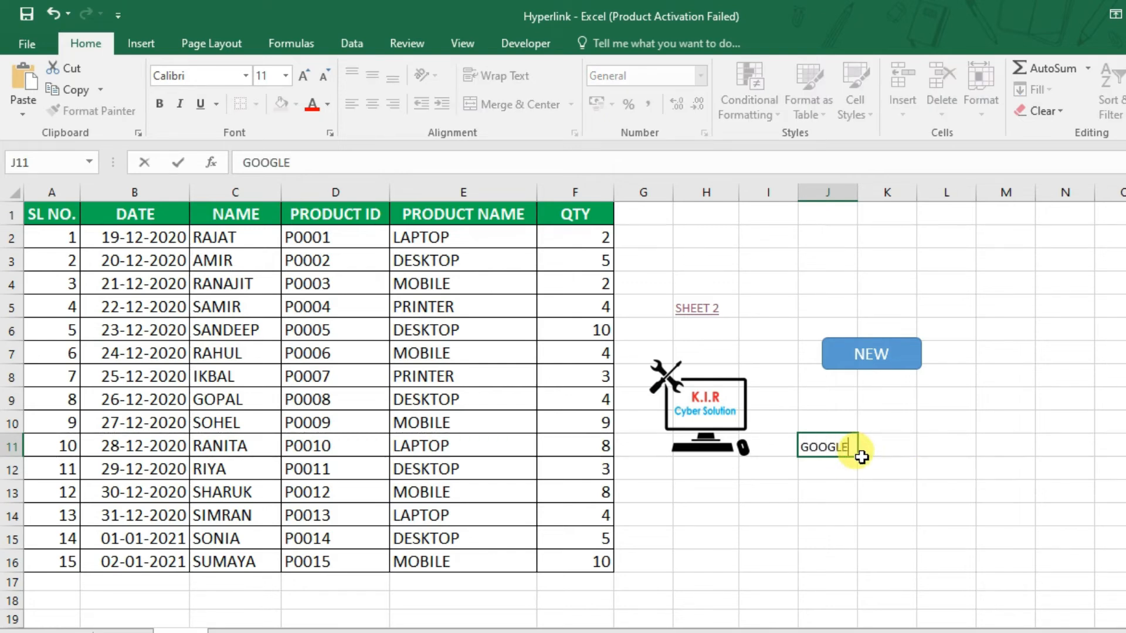
key(Return)
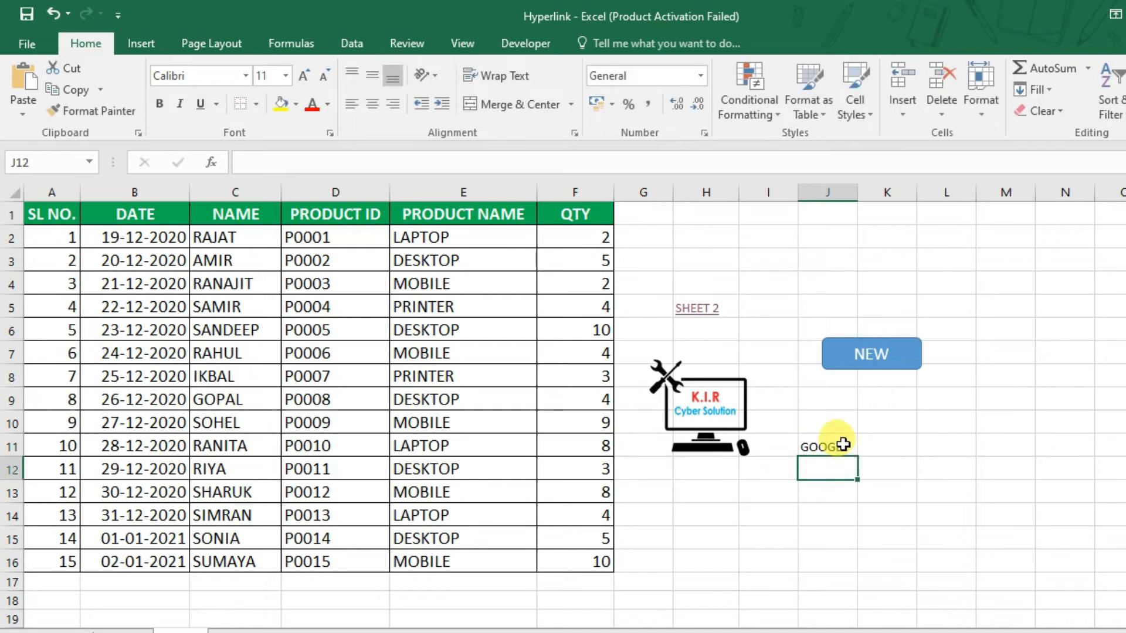
- Start a hyperlink on the GOOGLE cell J11 that links to an existing file or web page
click(831, 444)
click(889, 450)
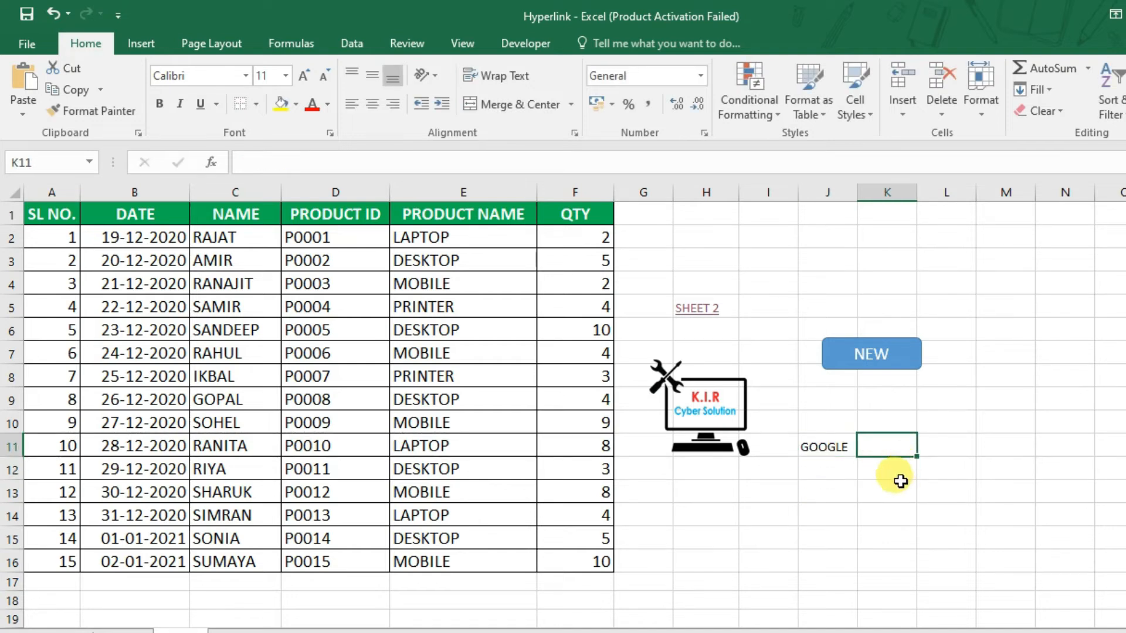
click(845, 449)
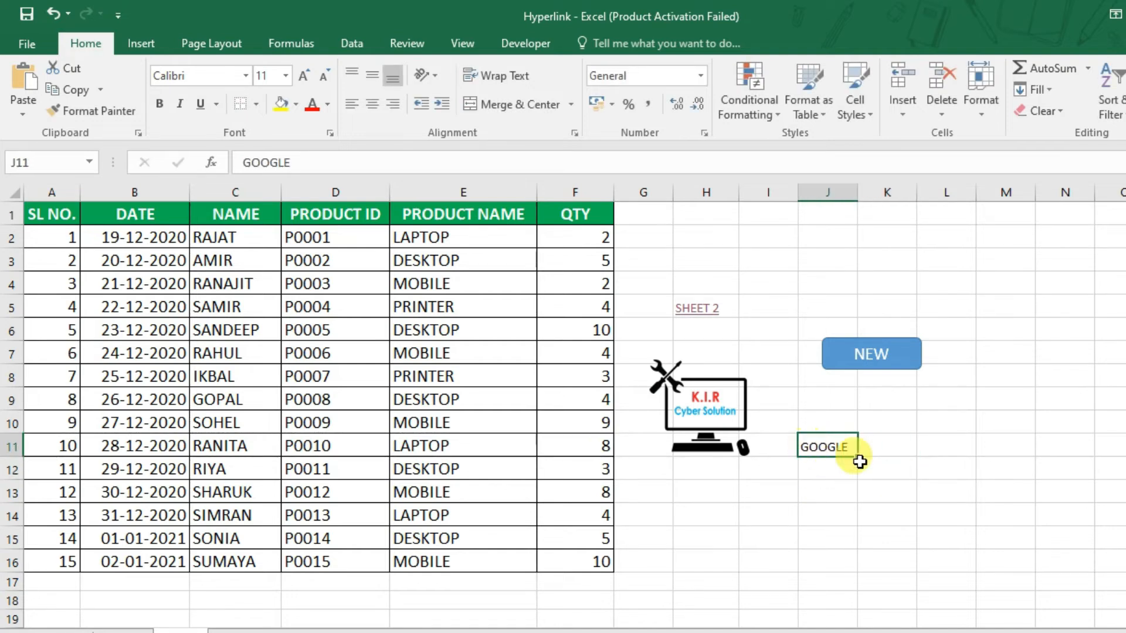
right_click(820, 448)
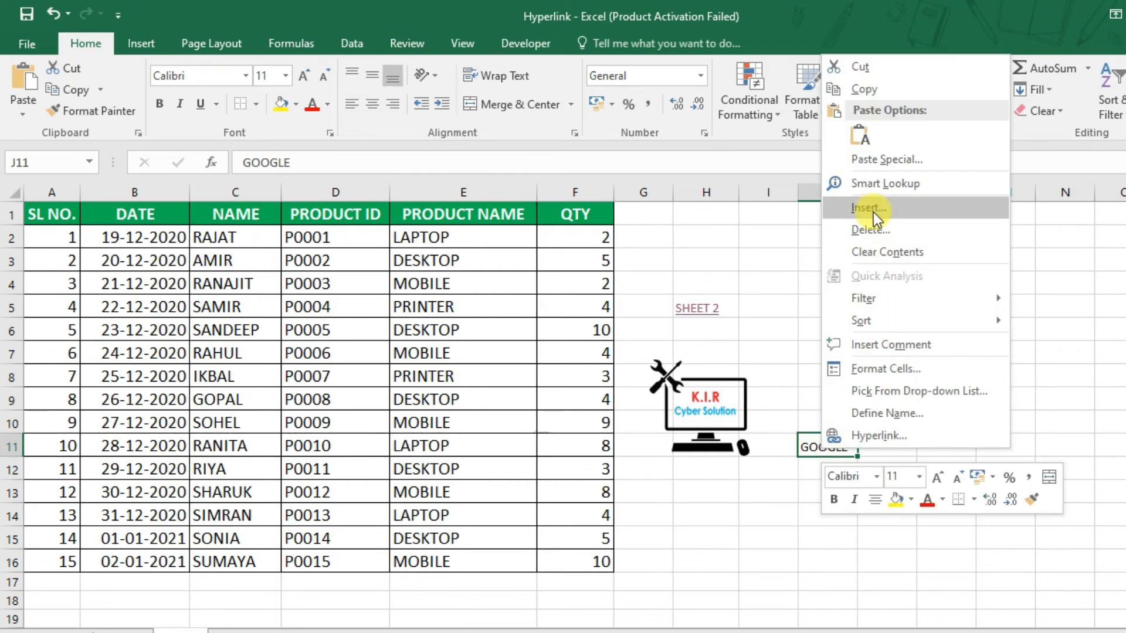
click(842, 434)
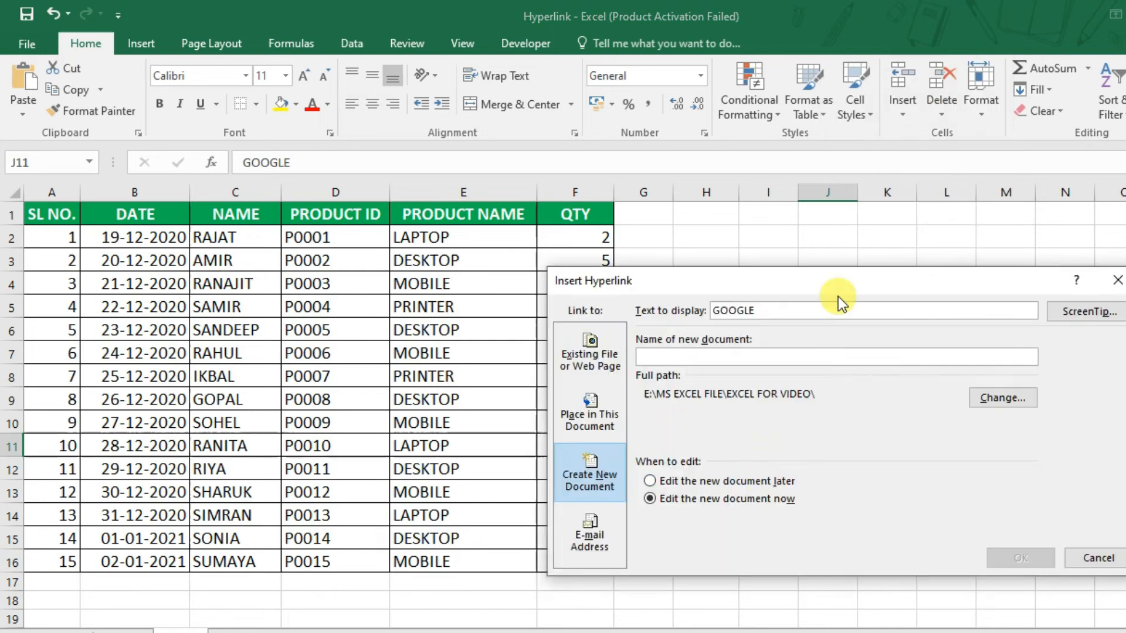
drag(844, 282, 399, 249)
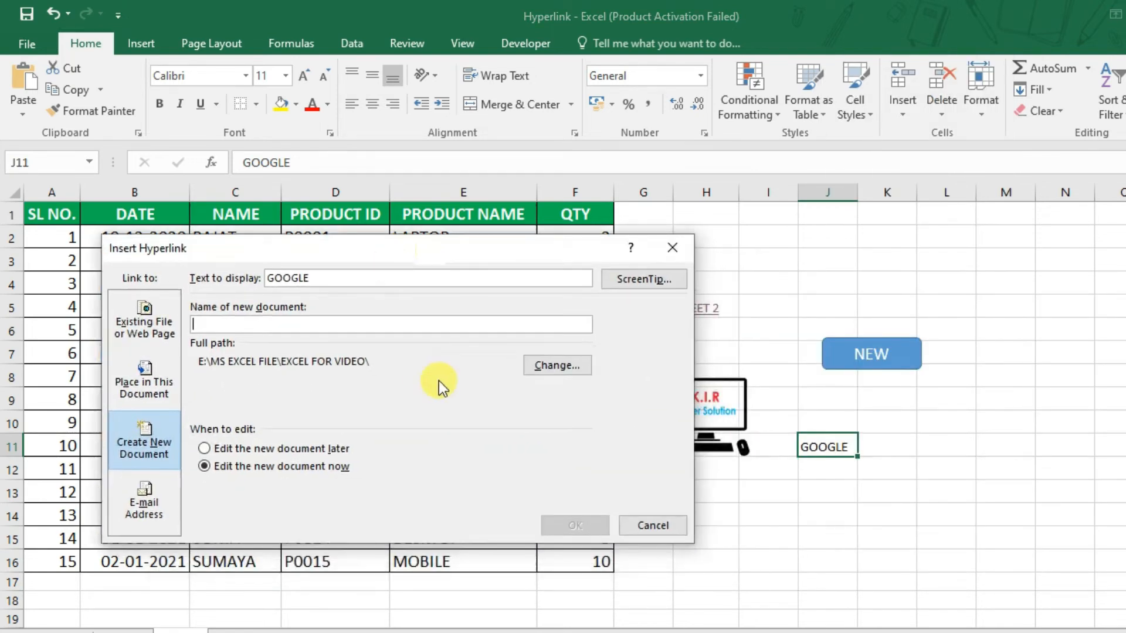
click(132, 328)
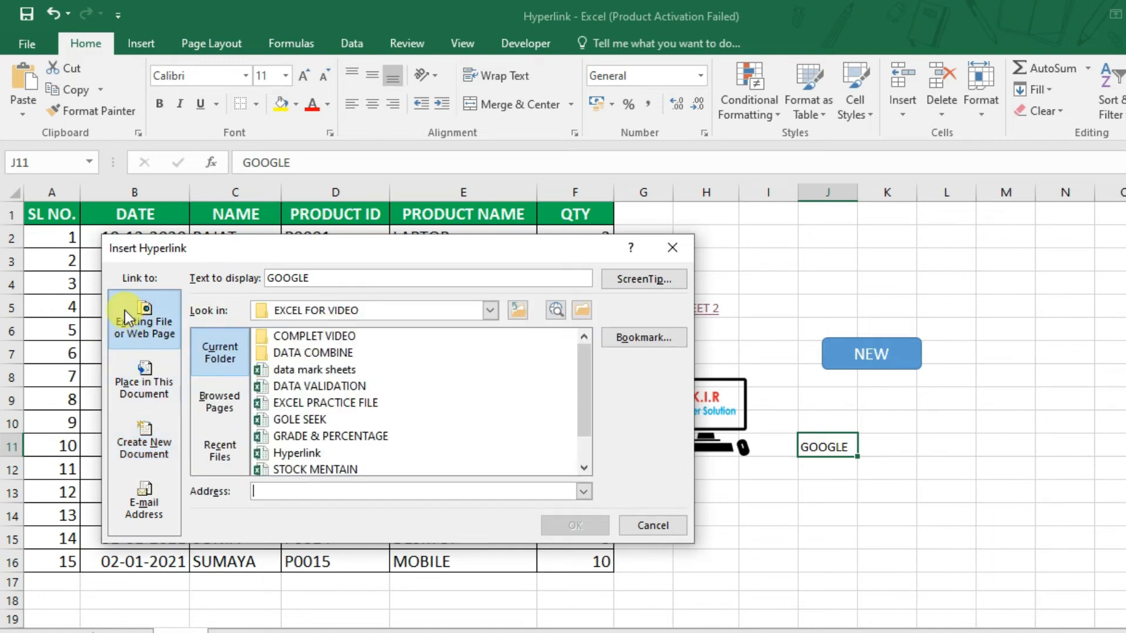
click(345, 495)
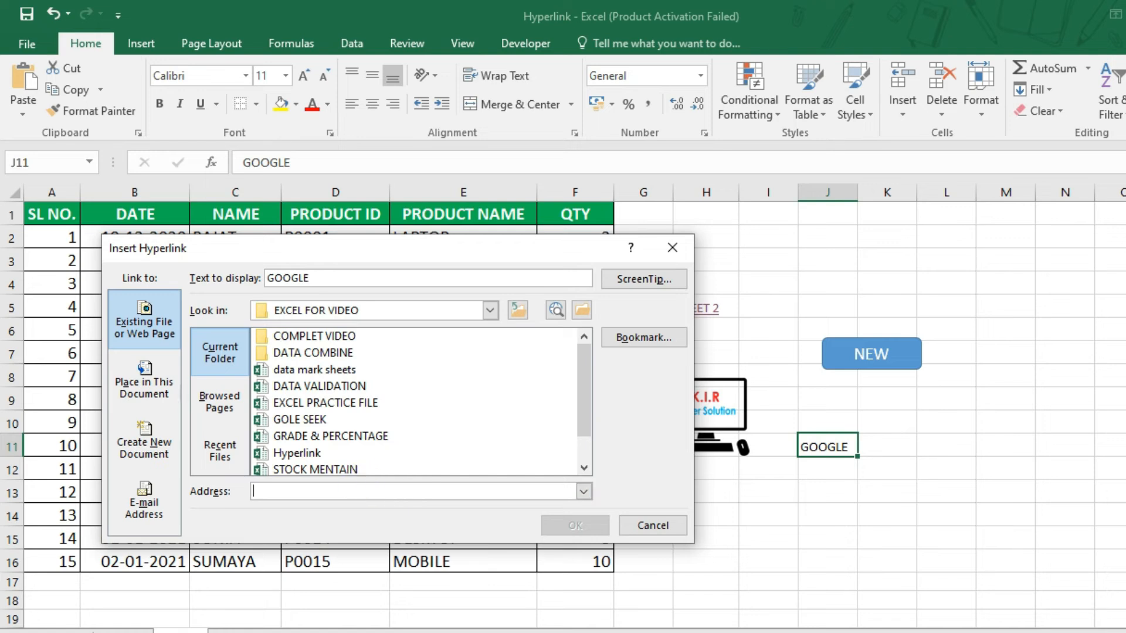
key(alt+Tab)
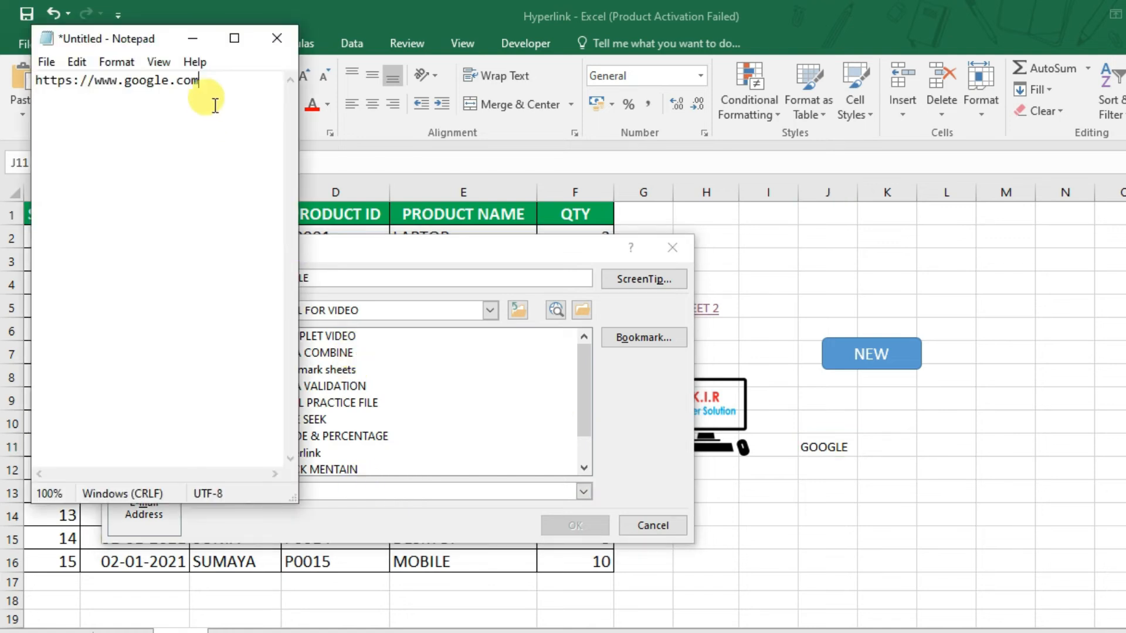
drag(216, 88, 34, 80)
key(ctrl+c)
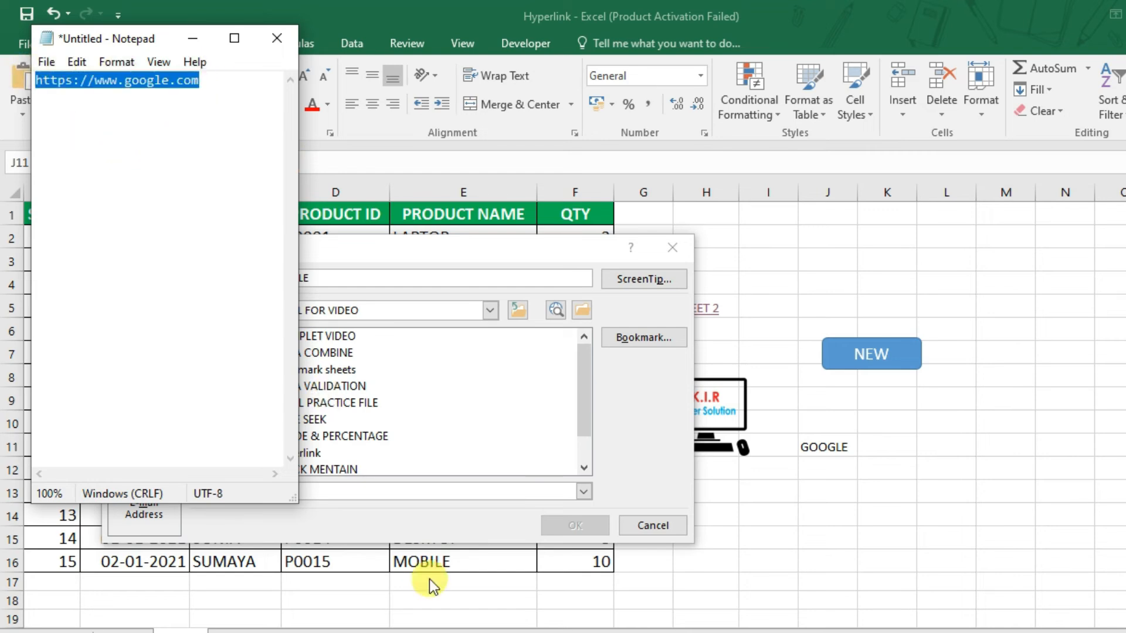
click(388, 491)
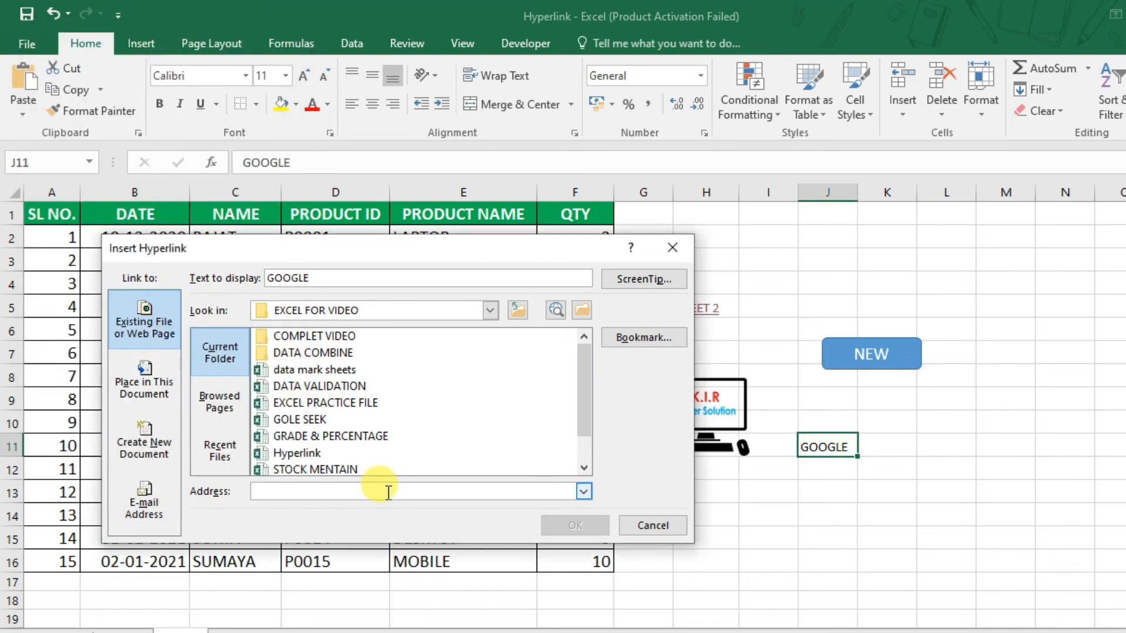
key(ctrl+v)
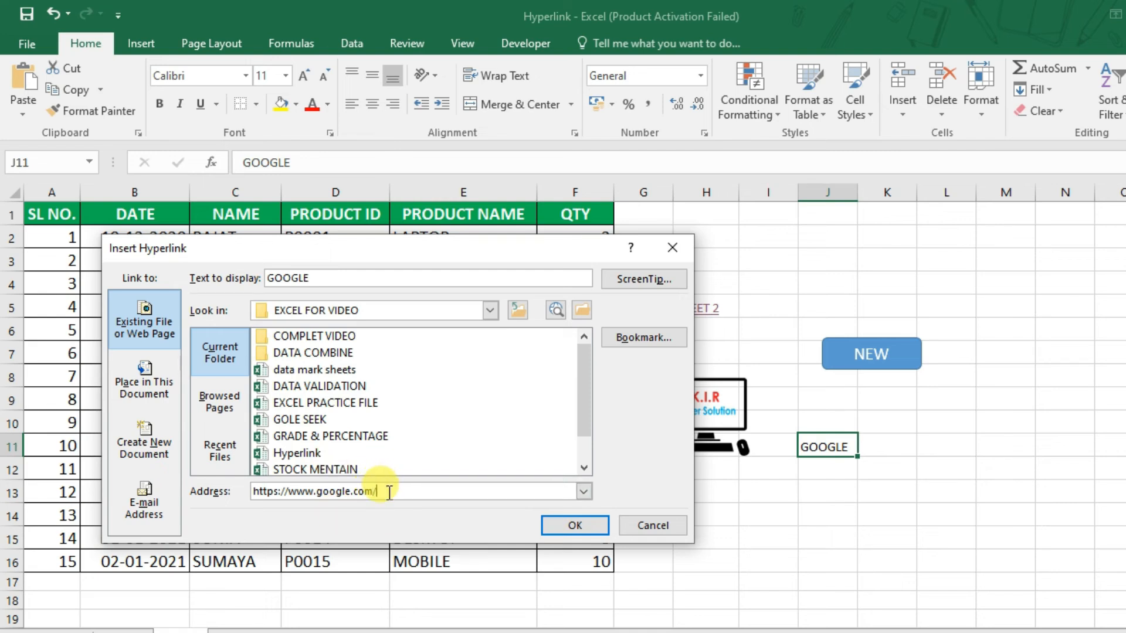
key(BackSpace)
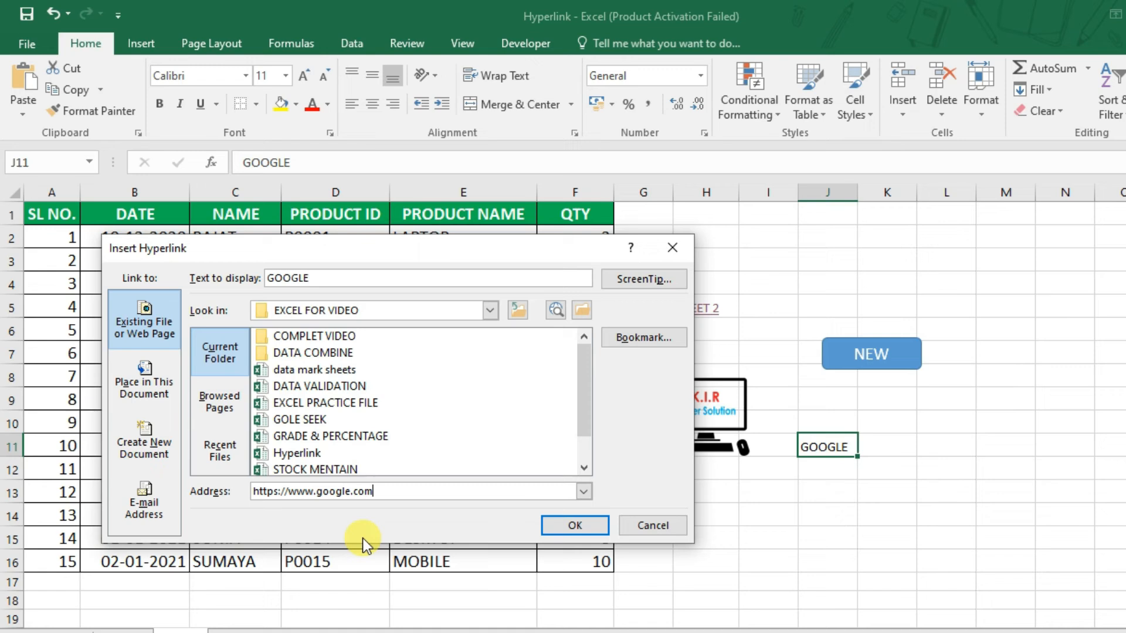
click(564, 533)
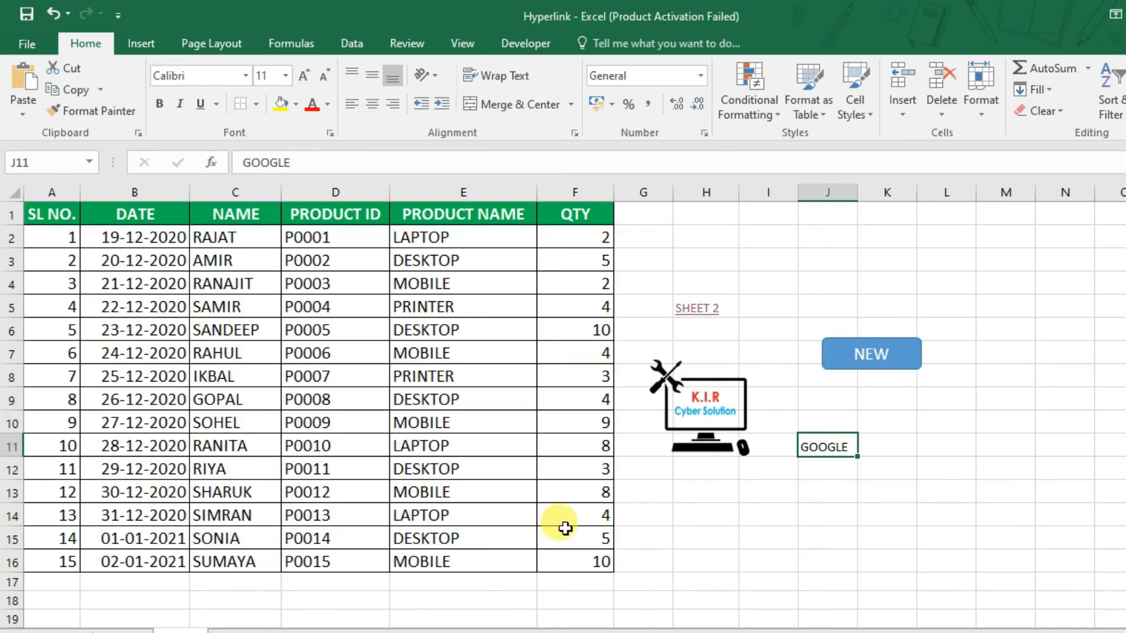
- Test the GOOGLE cell's hyperlink by following it to the web page, and return to the Hyperlink workbook
click(822, 500)
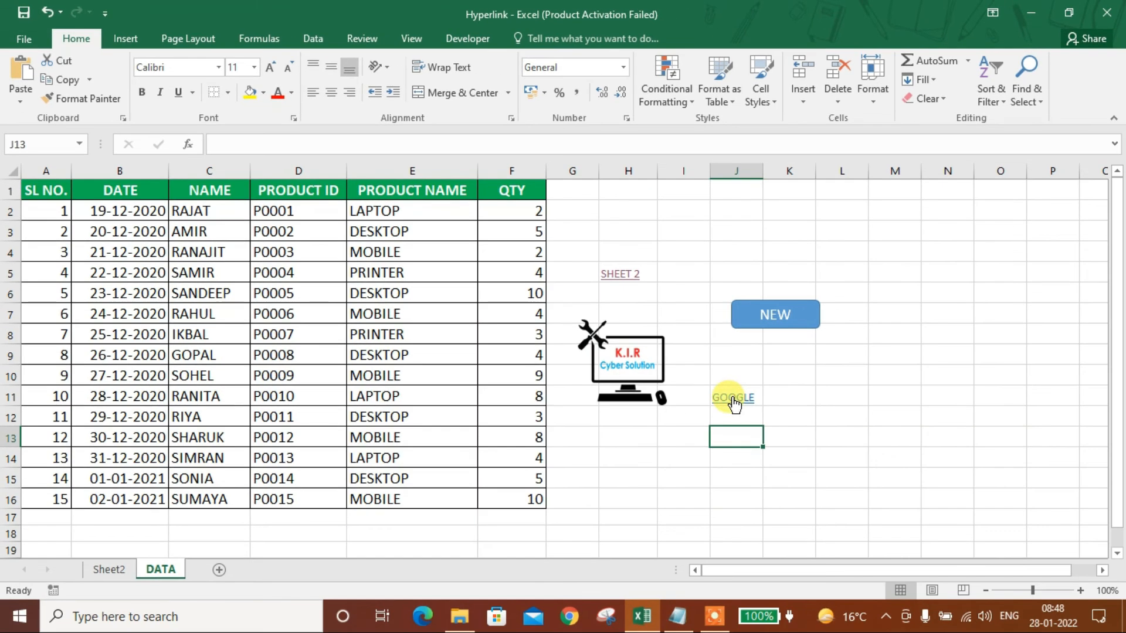
click(733, 398)
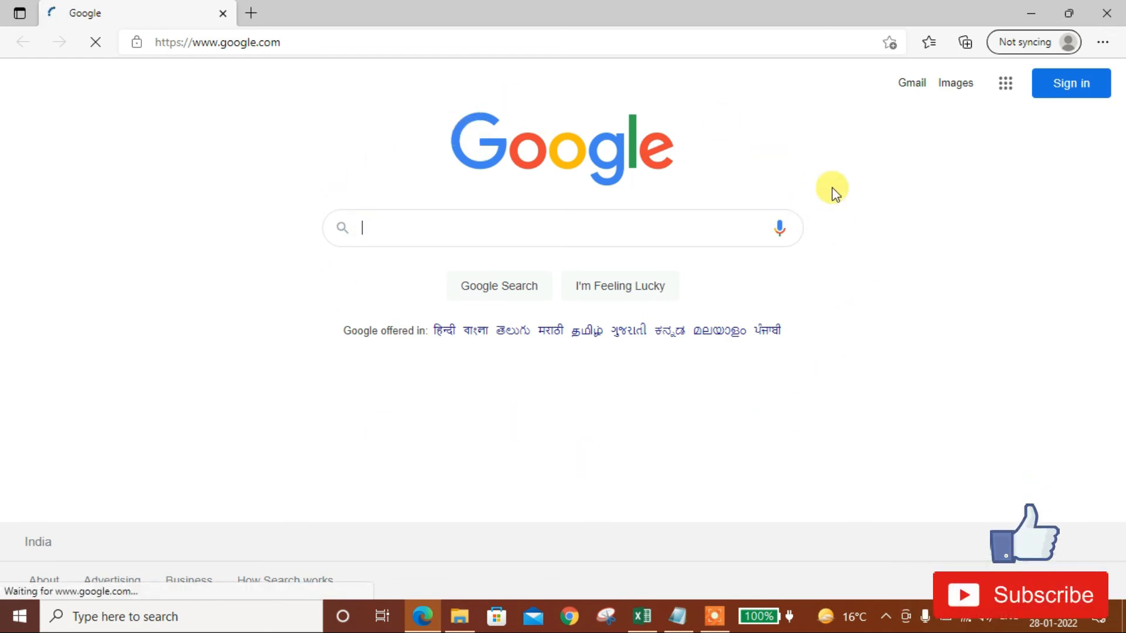
click(1033, 15)
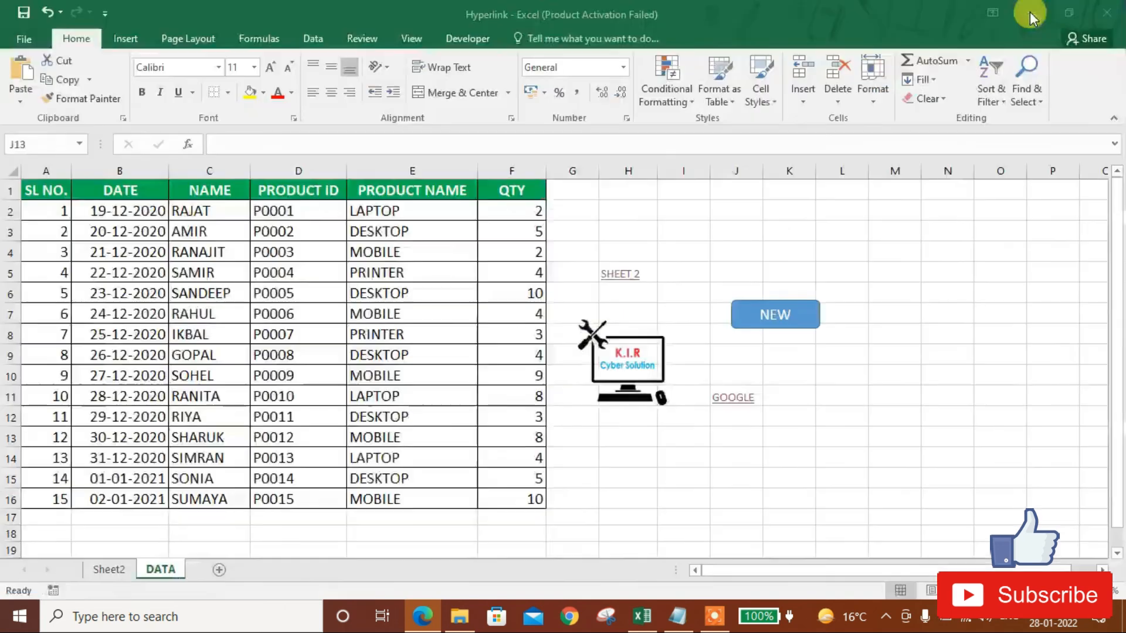
click(791, 423)
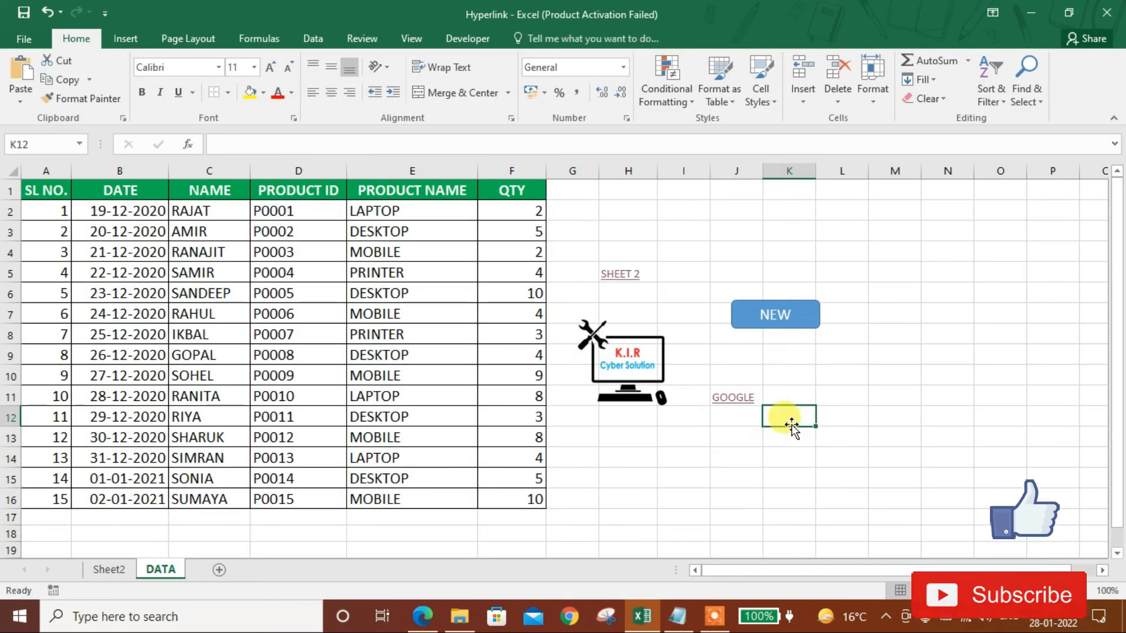
click(730, 421)
click(733, 439)
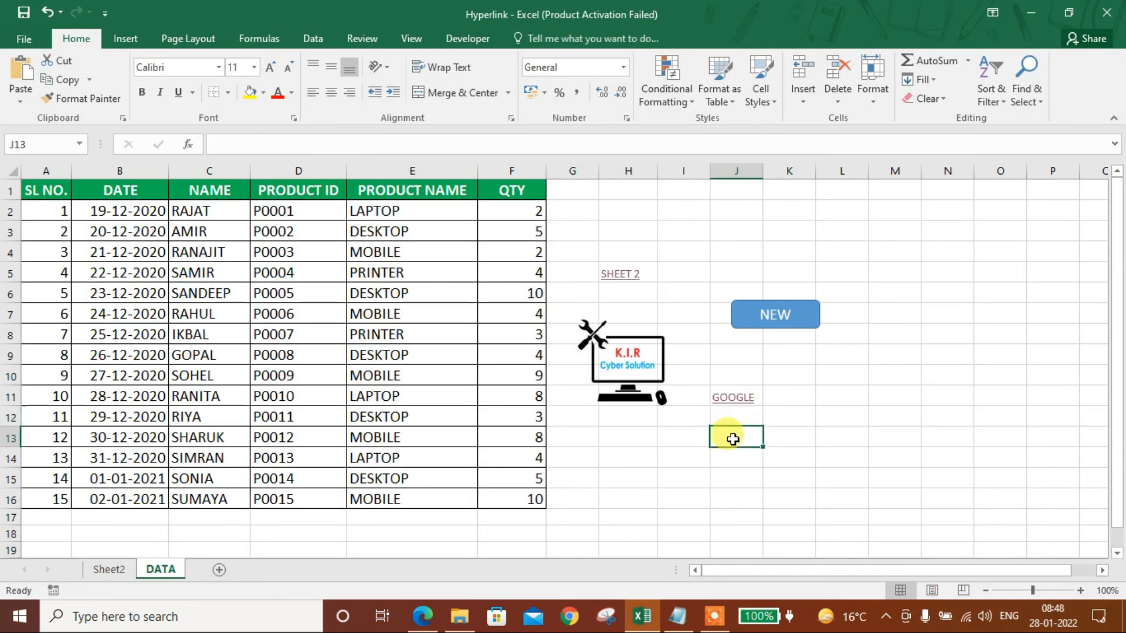
click(800, 415)
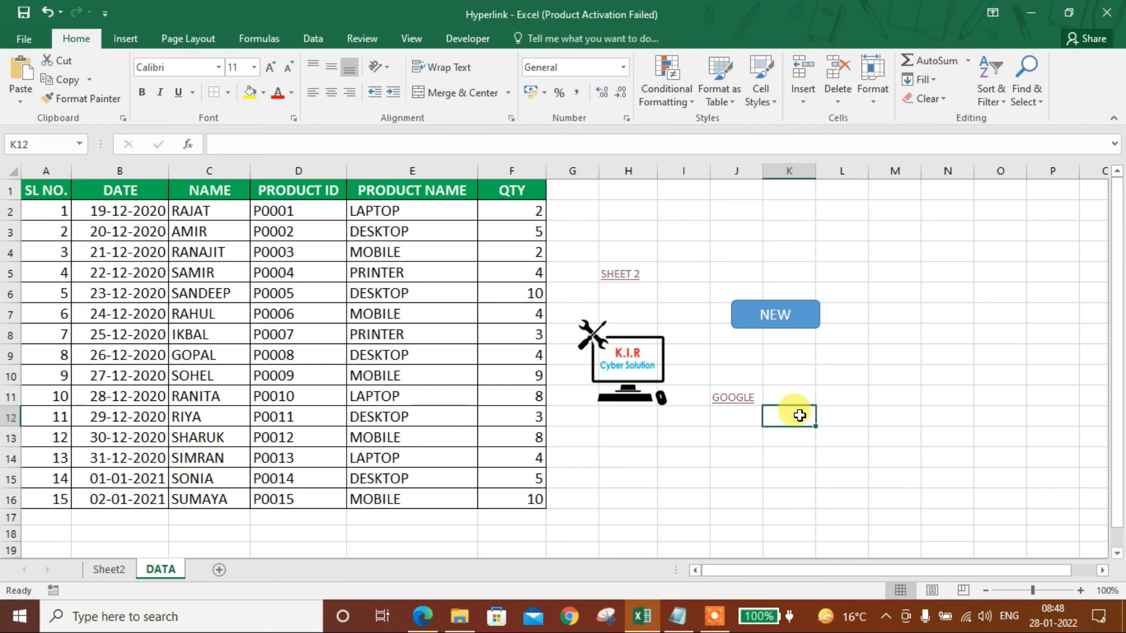
key(Up)
key(Up)
key(Up)
key(Up)
key(Up)
key(Up)
key(Up)
key(Up)
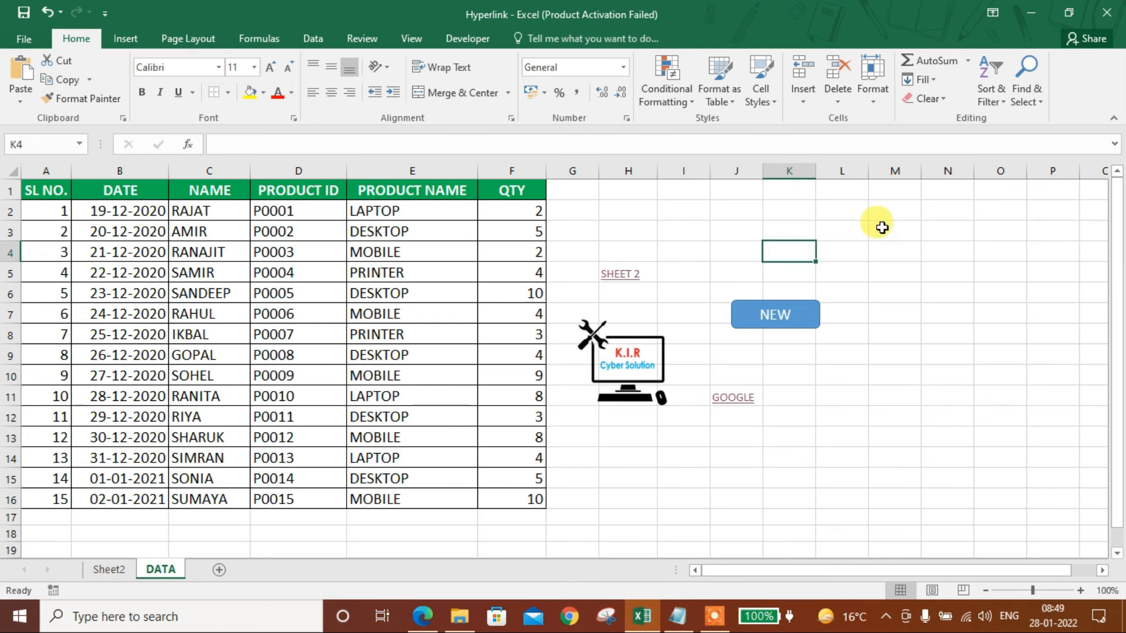